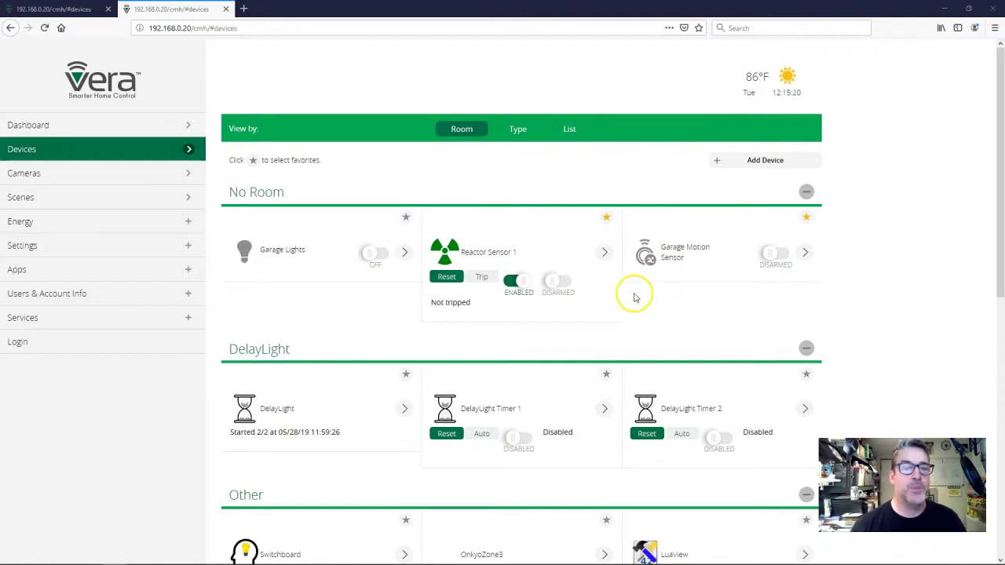
Change Reactor Sensor 1's comment condition to a Device State condition on Garage Motion Sensor (#72)
{"action": "left_click", "coordinate": [603, 252]}
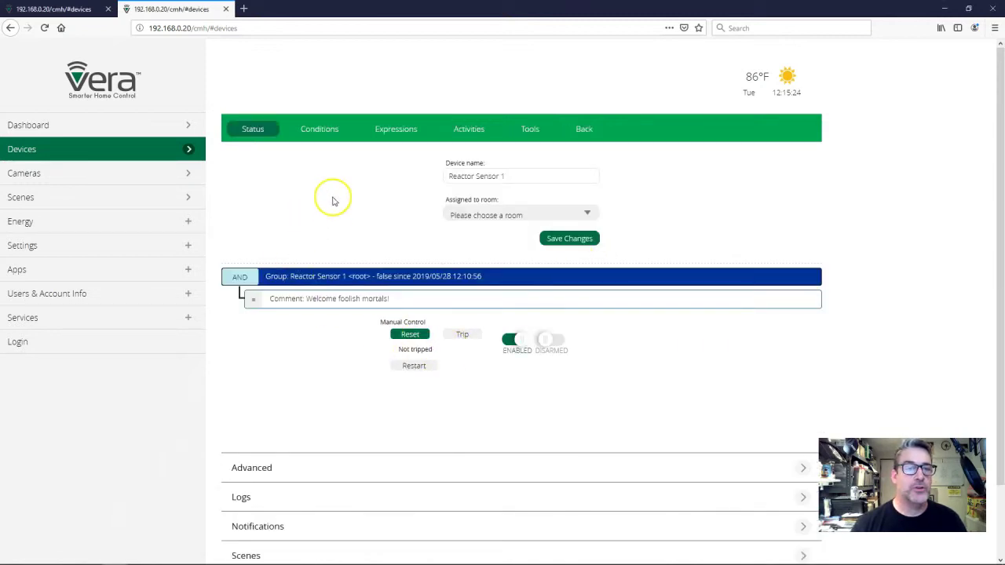
{"action": "left_click", "coordinate": [318, 129]}
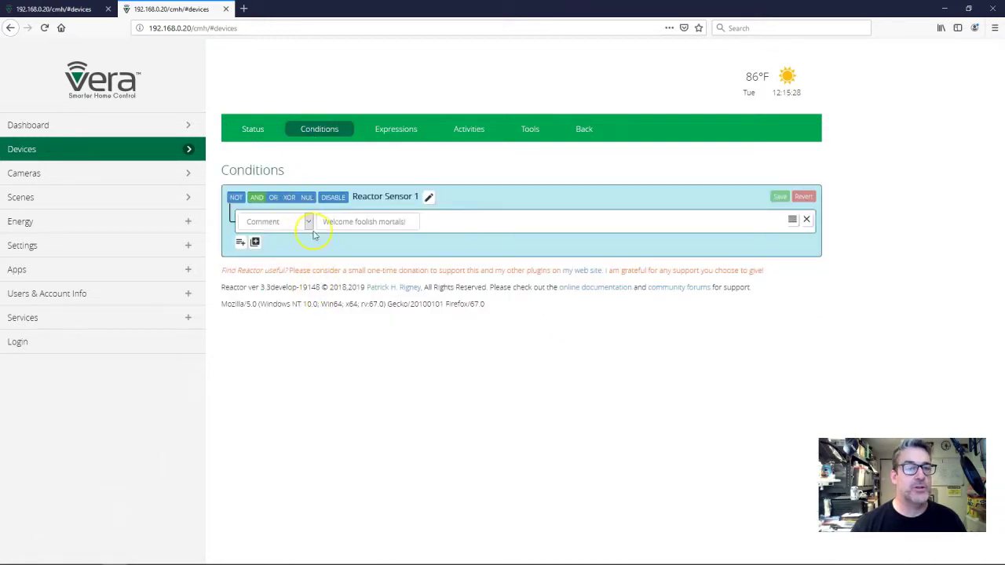
{"action": "left_click", "coordinate": [309, 223]}
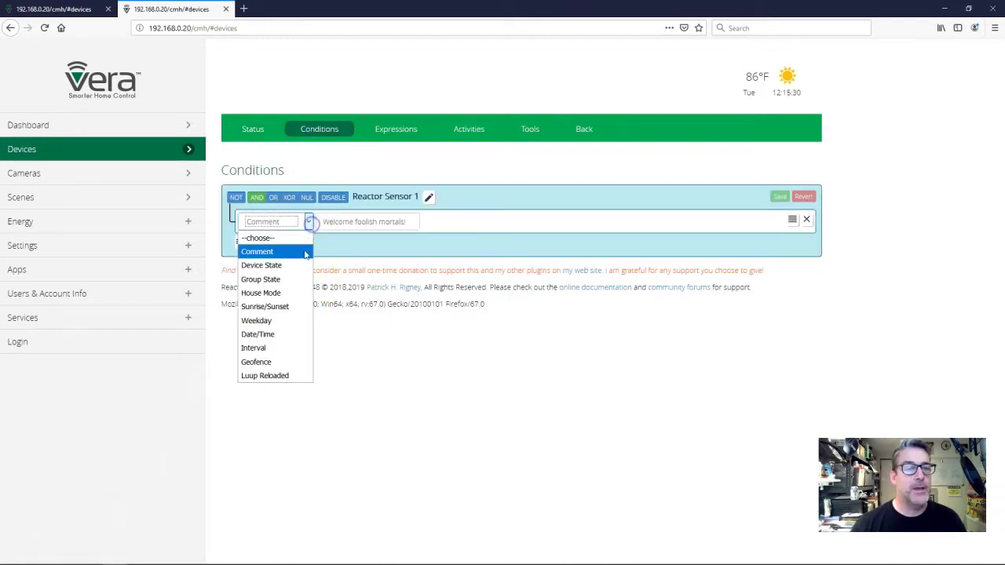
{"action": "left_click", "coordinate": [259, 264]}
{"action": "left_click", "coordinate": [369, 222]}
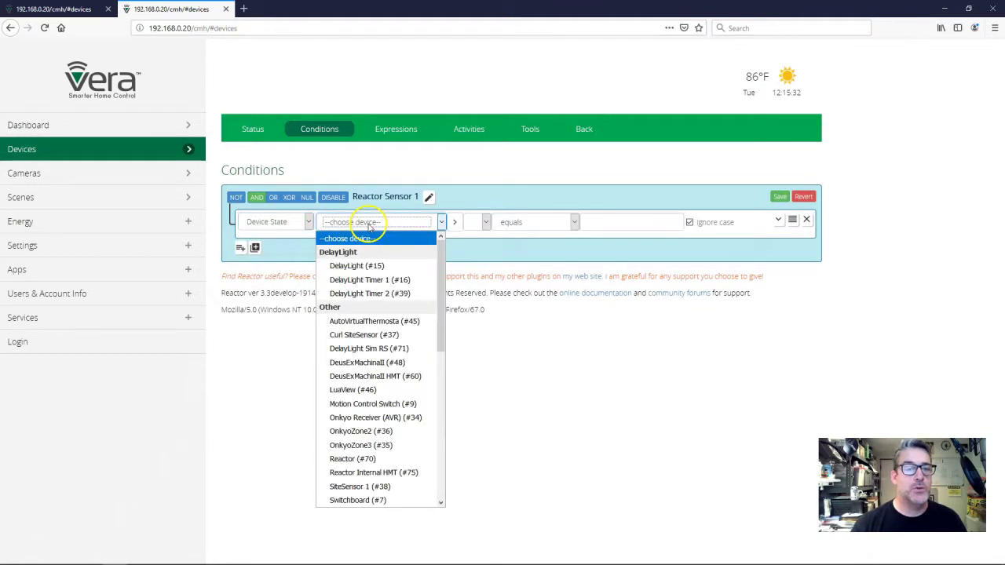
{"action": "scroll", "coordinate": [354, 393], "scroll_direction": "down", "scroll_amount": 5}
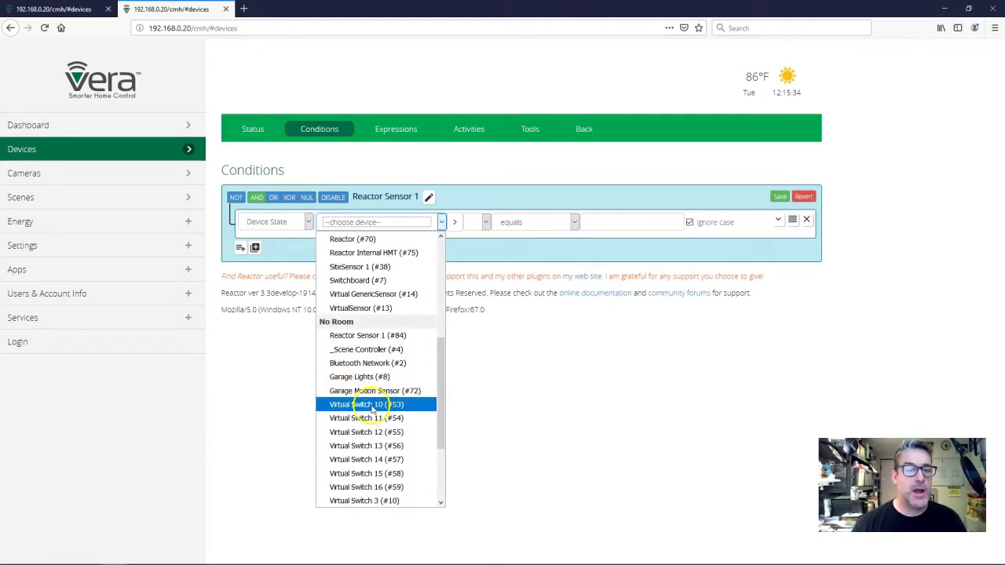
{"action": "left_click", "coordinate": [382, 391]}
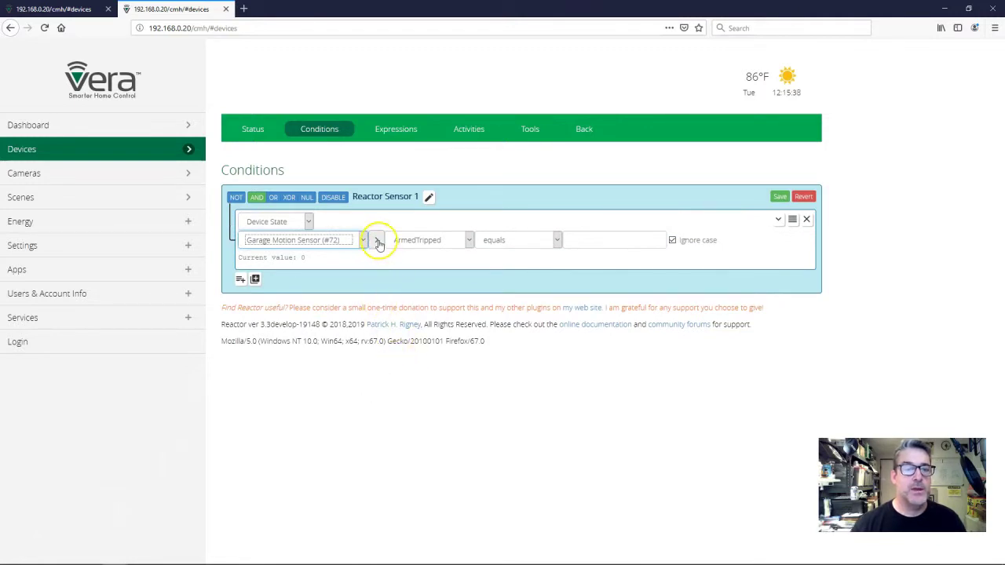
Make the condition test whenever the device detects motion whether armed or disarmed, and save the conditions
{"action": "left_click", "coordinate": [378, 245]}
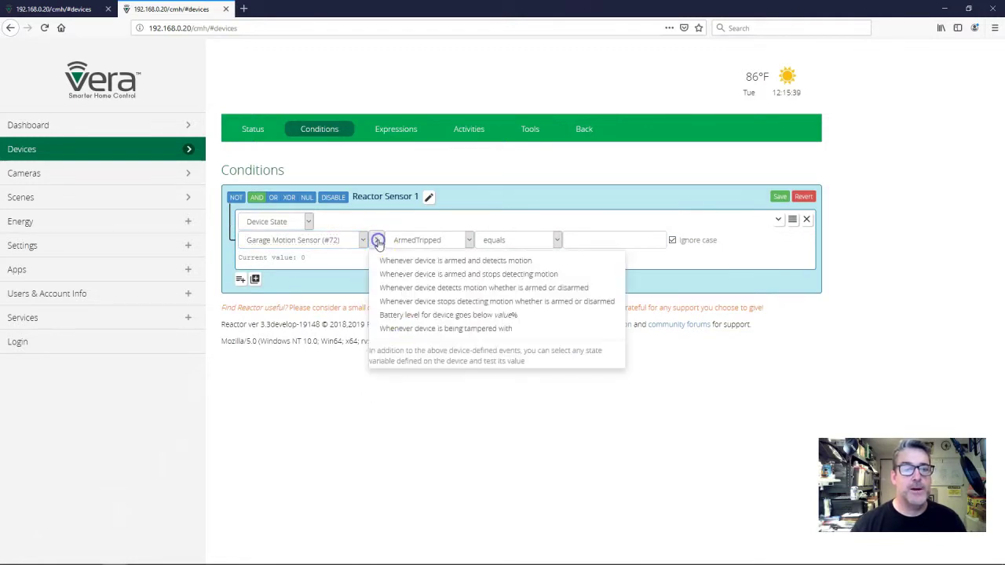
{"action": "left_click", "coordinate": [397, 288]}
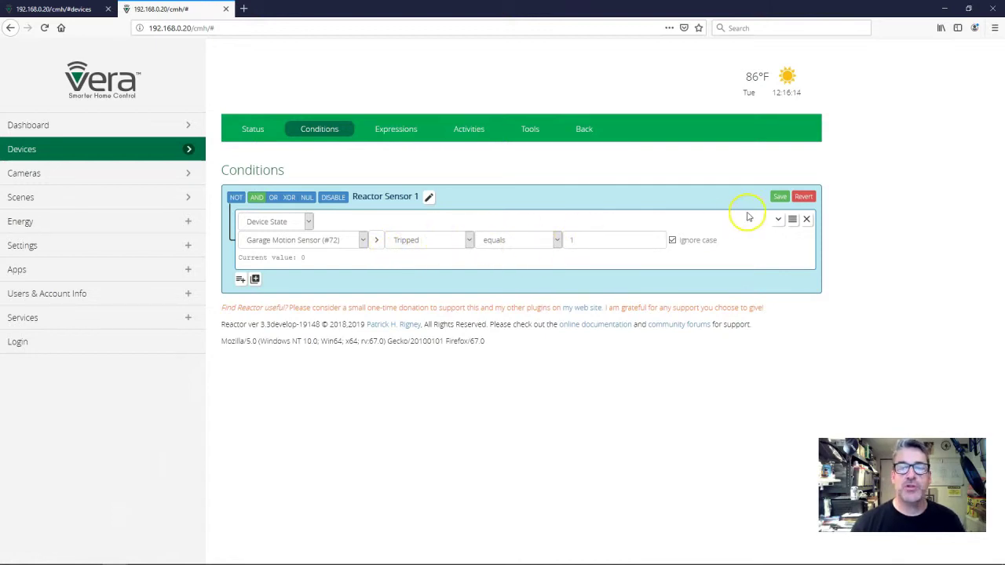
{"action": "left_click", "coordinate": [779, 196]}
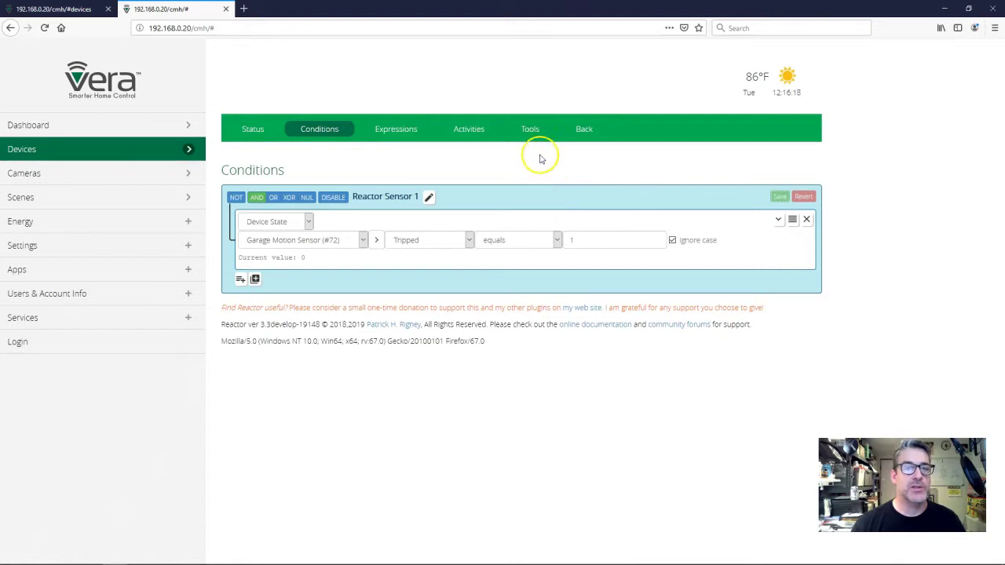
Add a Device Action to the activity for Reactor Sensor 1 being TRUE: Garage Lights (#8), Turn on or off, value 1
{"action": "left_click", "coordinate": [471, 132]}
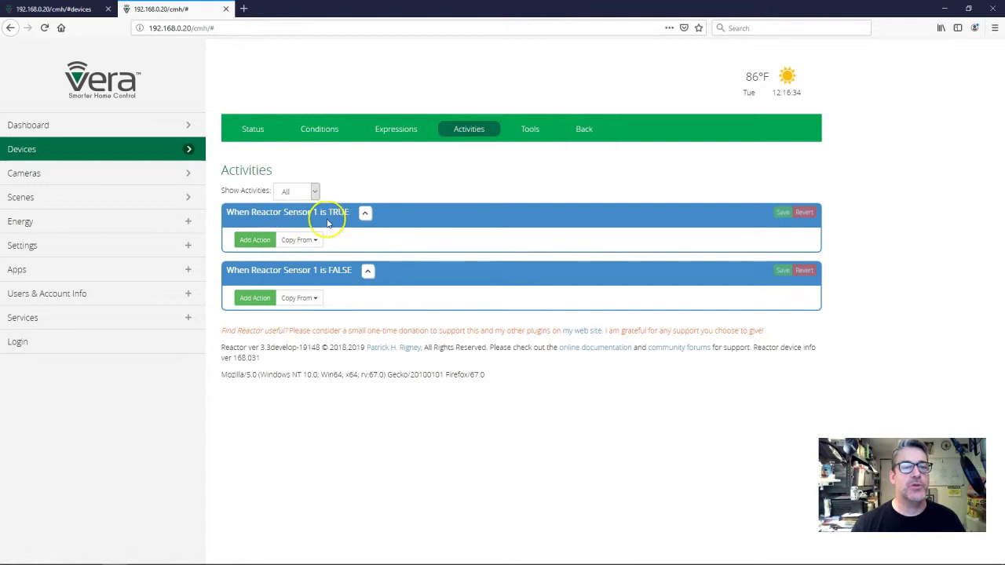
{"action": "left_click", "coordinate": [255, 240]}
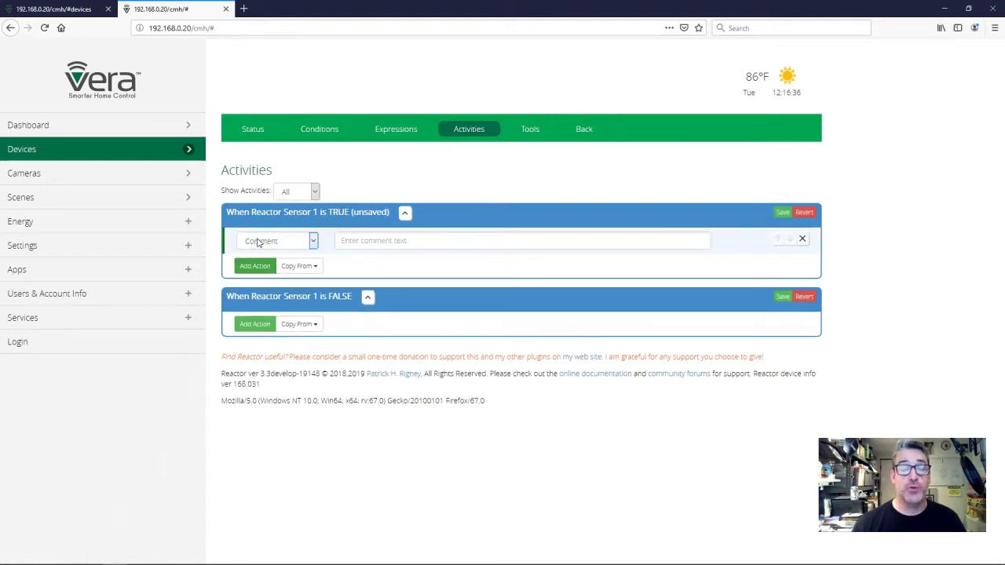
{"action": "left_click", "coordinate": [259, 241]}
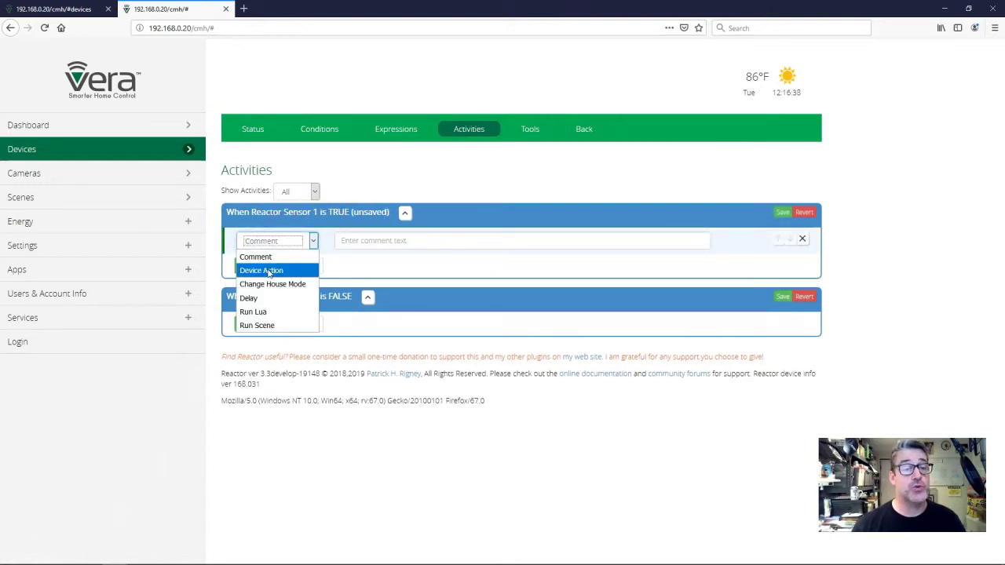
{"action": "left_click", "coordinate": [264, 266]}
{"action": "left_click", "coordinate": [393, 241]}
{"action": "scroll", "coordinate": [396, 376], "scroll_direction": "down", "scroll_amount": 5}
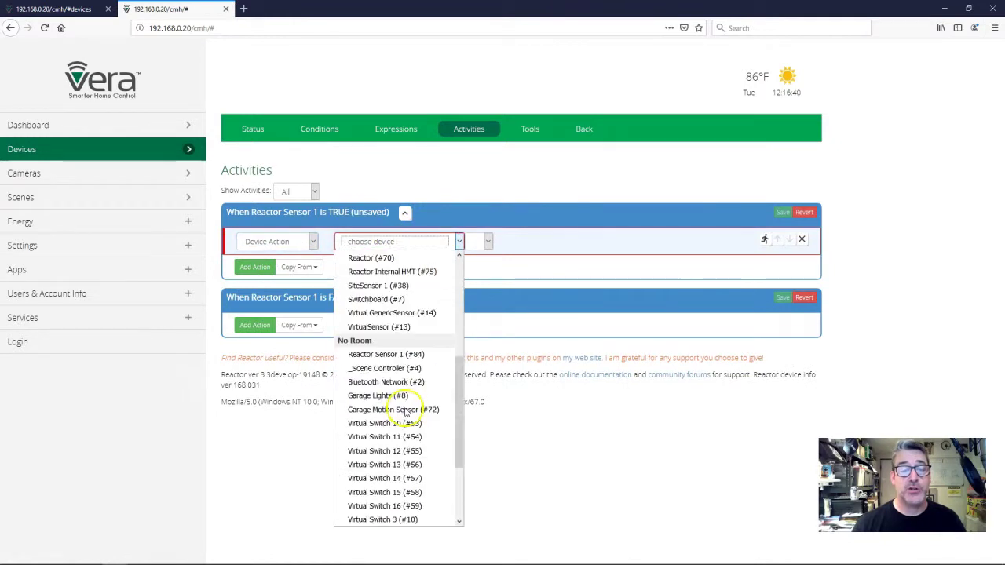
{"action": "left_click", "coordinate": [396, 395]}
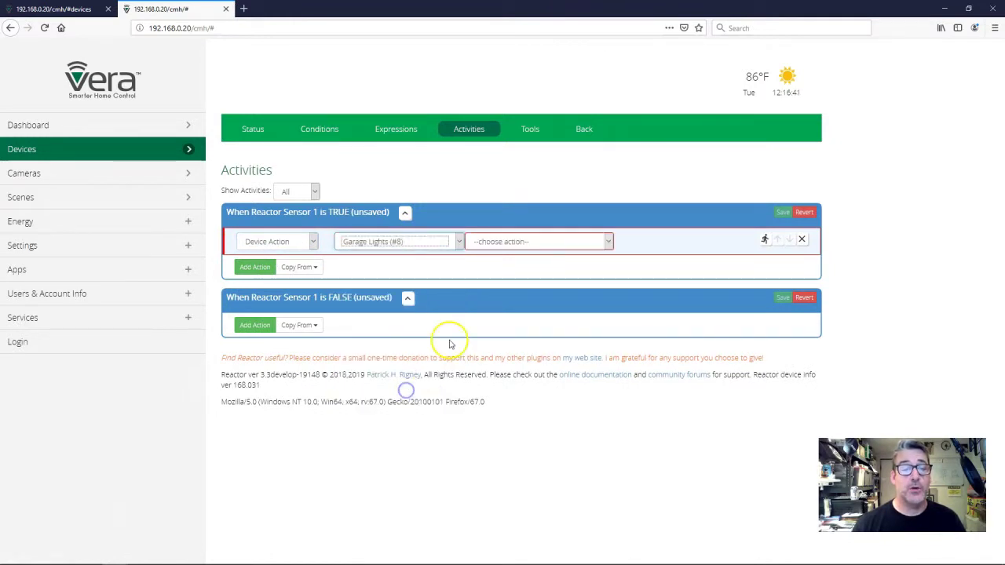
{"action": "left_click", "coordinate": [520, 242]}
{"action": "left_click", "coordinate": [503, 284]}
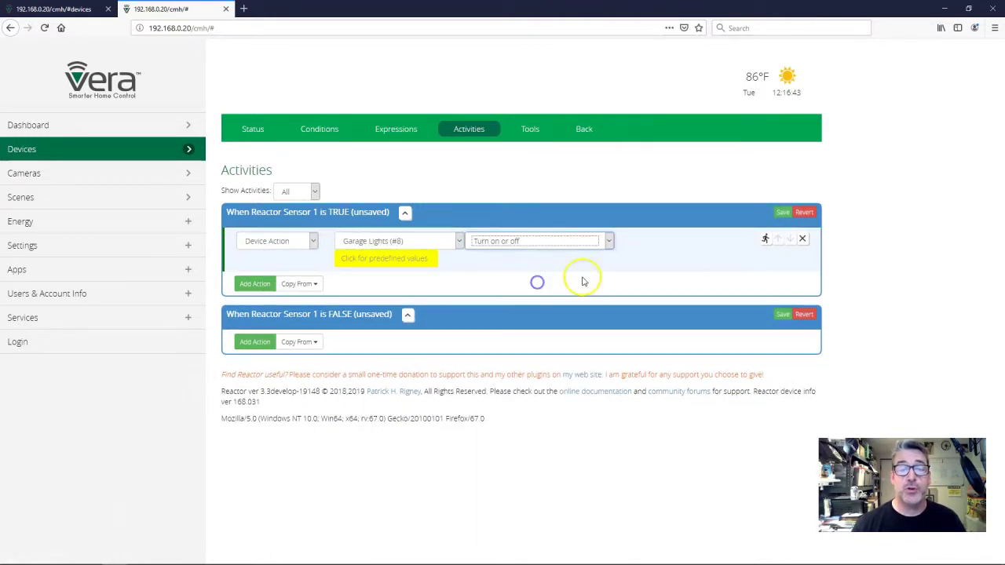
{"action": "left_click", "coordinate": [420, 259]}
{"action": "left_click", "coordinate": [343, 283]}
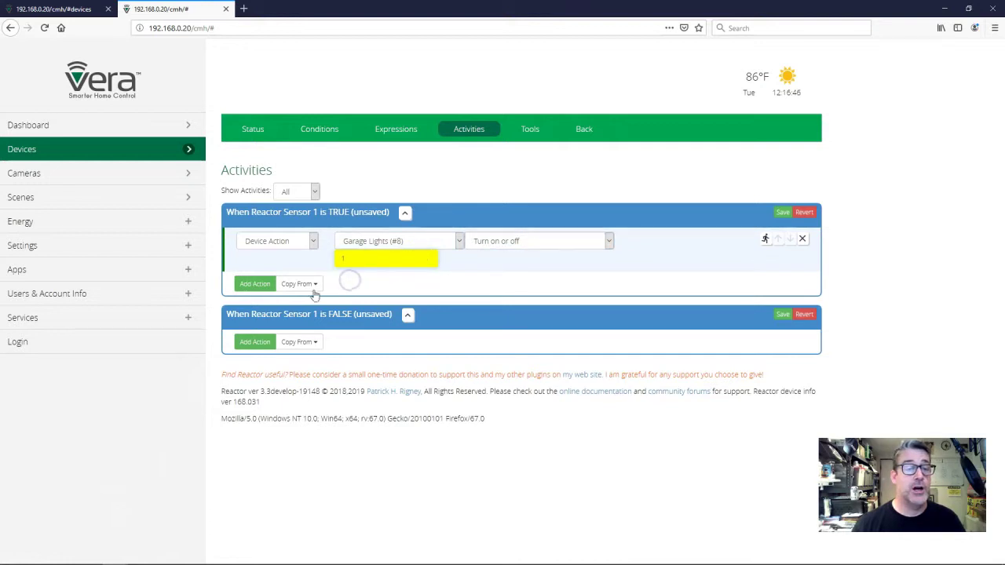
Add a Garage Lights (#8) Turn on or off action with value 0 for Reactor Sensor 1 being FALSE, save, and return to the device list
{"action": "left_click", "coordinate": [257, 343]}
{"action": "left_click", "coordinate": [267, 343]}
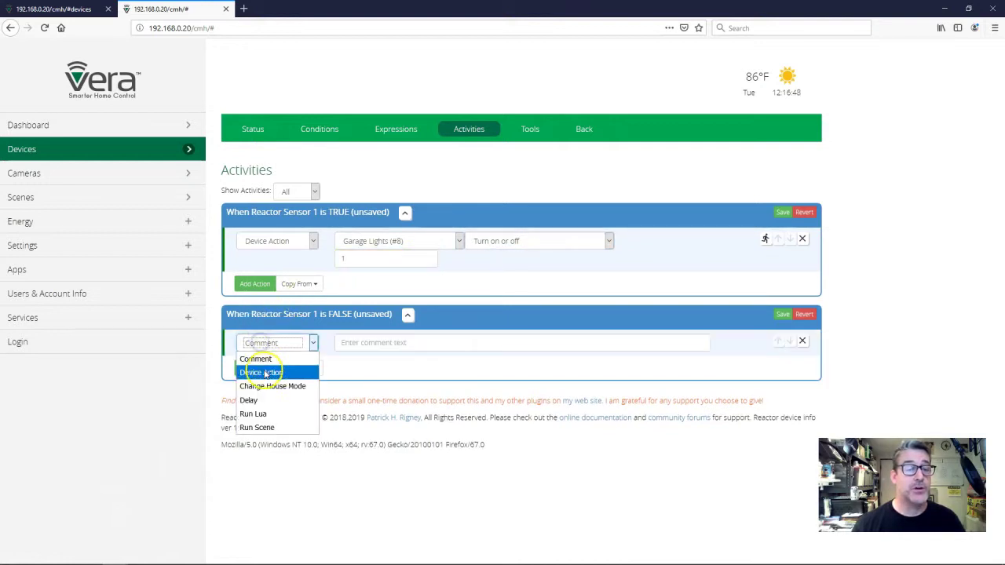
{"action": "left_click", "coordinate": [263, 372]}
{"action": "left_click", "coordinate": [384, 344]}
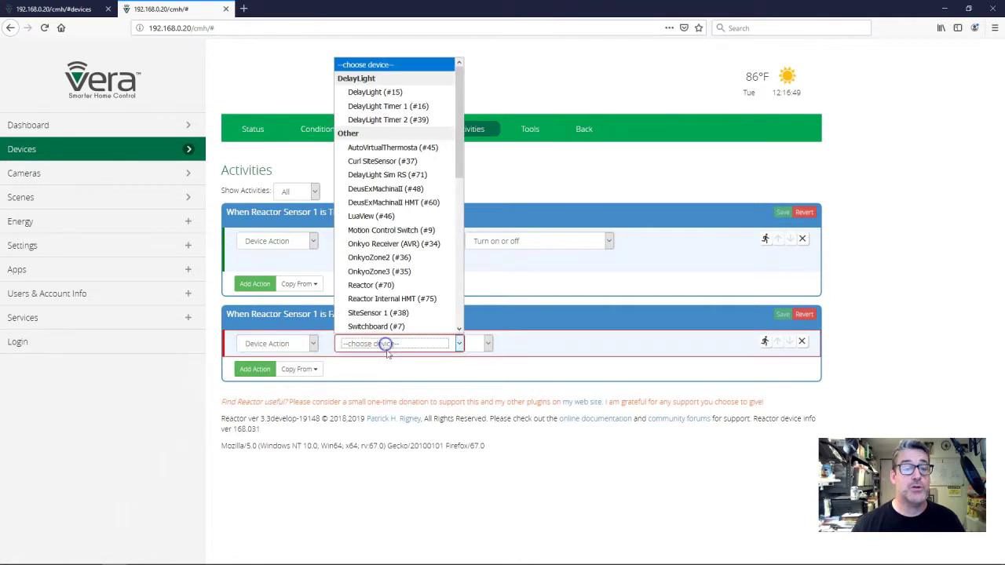
{"action": "scroll", "coordinate": [407, 235], "scroll_direction": "down", "scroll_amount": 4}
{"action": "left_click", "coordinate": [407, 202]}
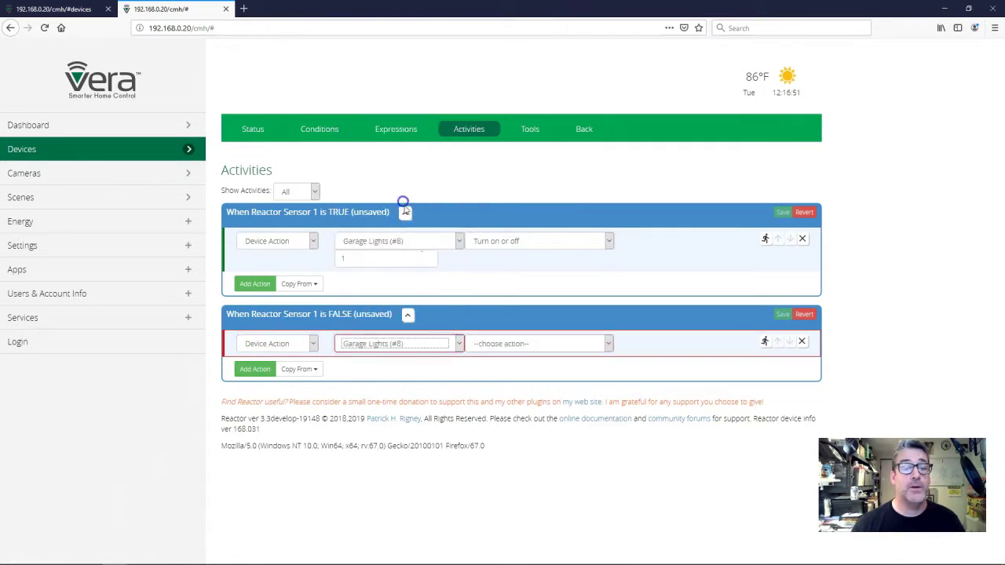
{"action": "left_click", "coordinate": [518, 344]}
{"action": "left_click", "coordinate": [519, 91]}
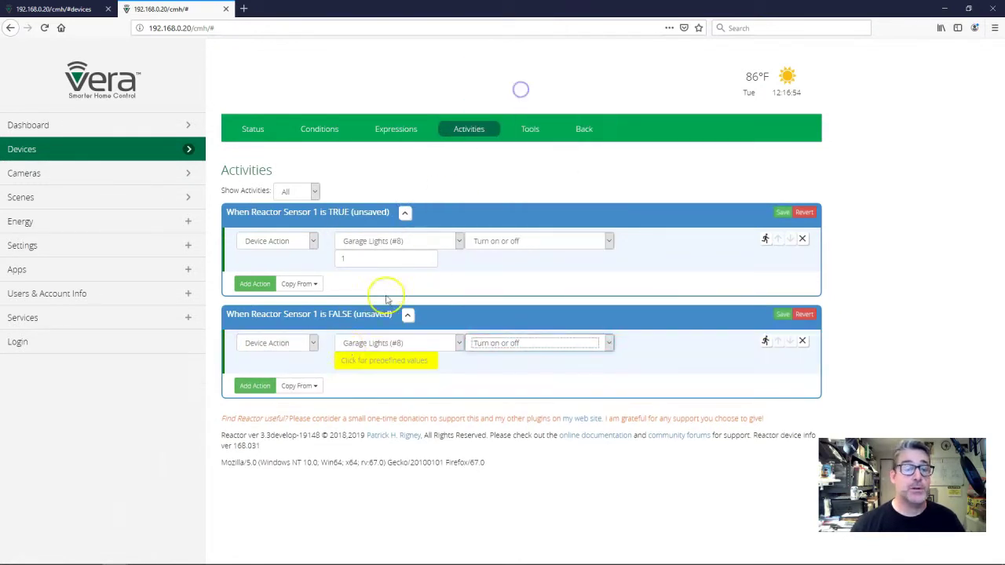
{"action": "left_click", "coordinate": [379, 357]}
{"action": "left_click", "coordinate": [354, 376]}
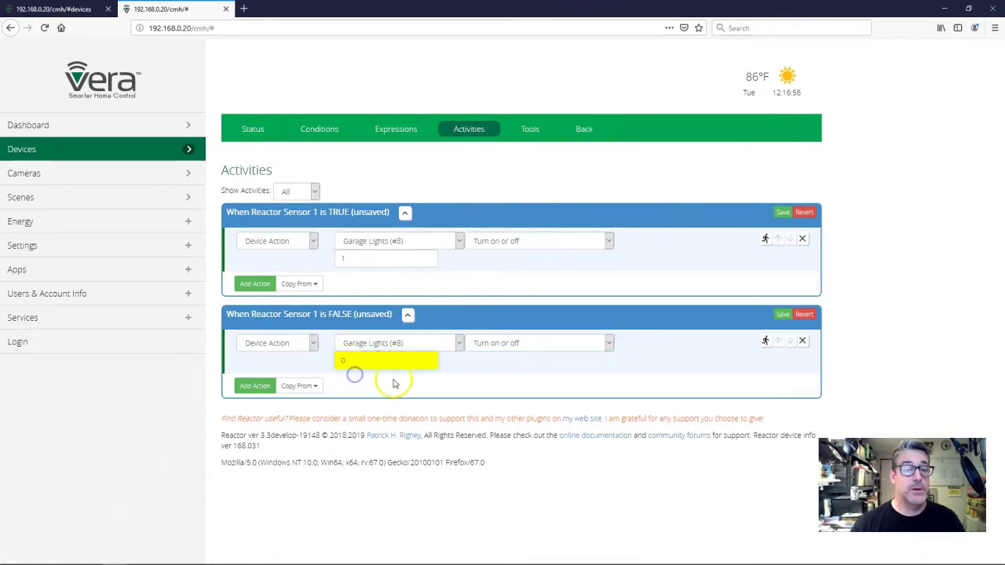
{"action": "left_click", "coordinate": [783, 314]}
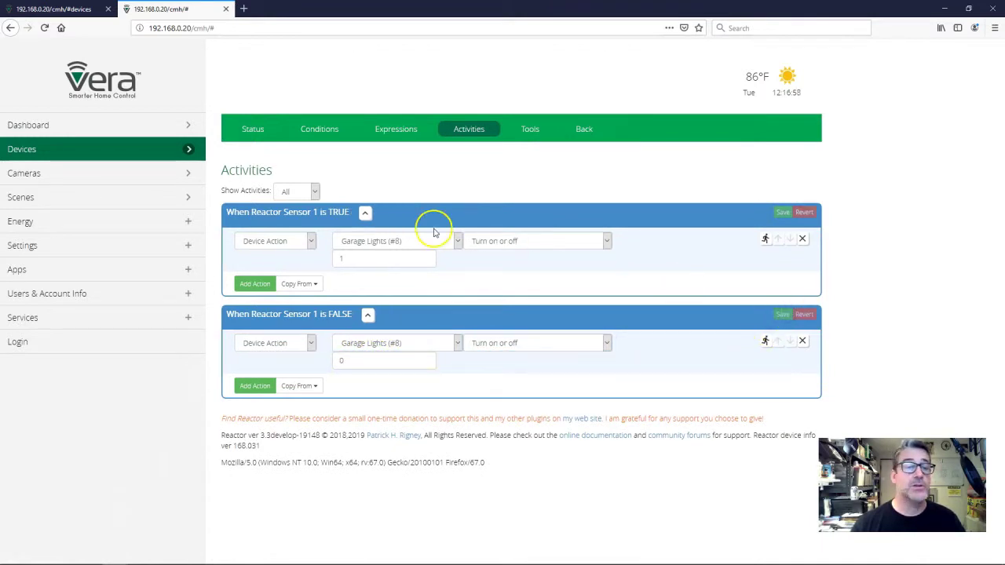
{"action": "left_click", "coordinate": [154, 150]}
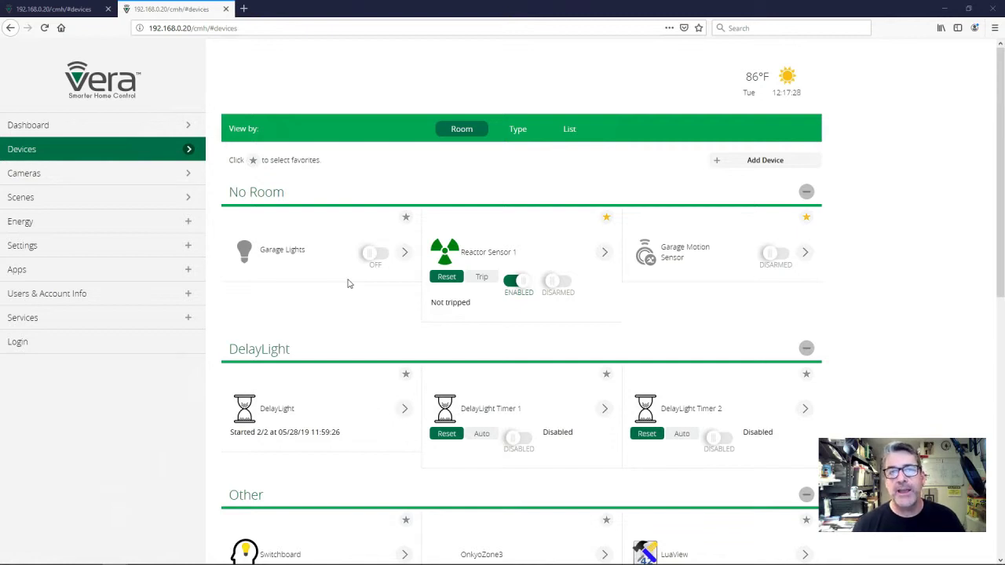
Set Reactor Sensor 1's motion condition to delay its reset for 15 seconds, save it, and return to the device list
{"action": "left_click", "coordinate": [605, 252]}
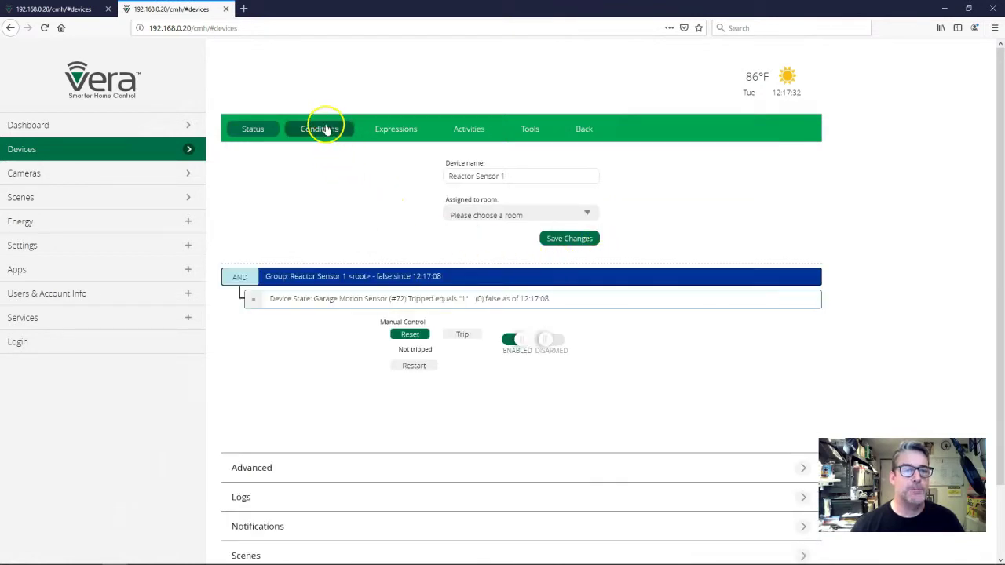
{"action": "left_click", "coordinate": [322, 128]}
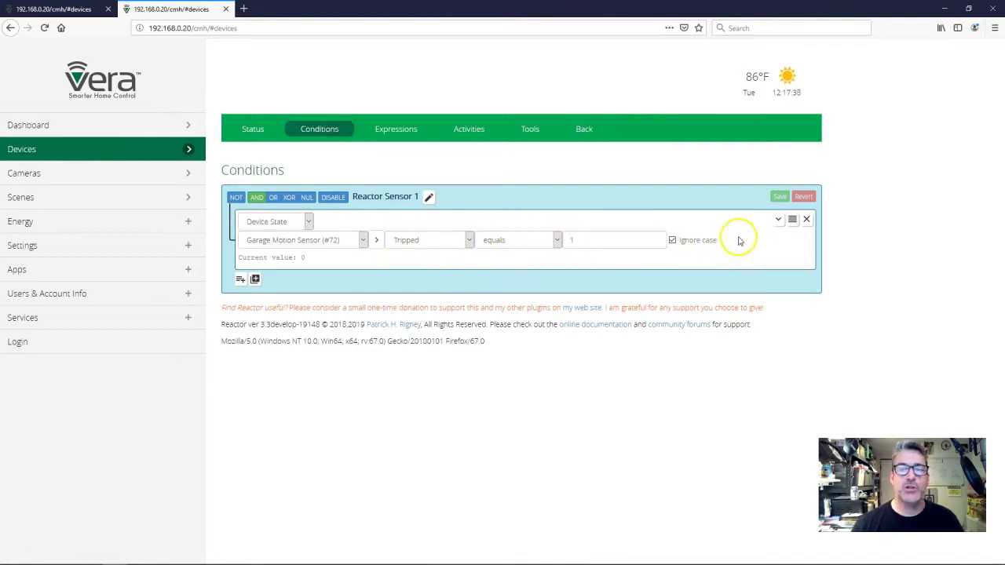
{"action": "left_click", "coordinate": [777, 221]}
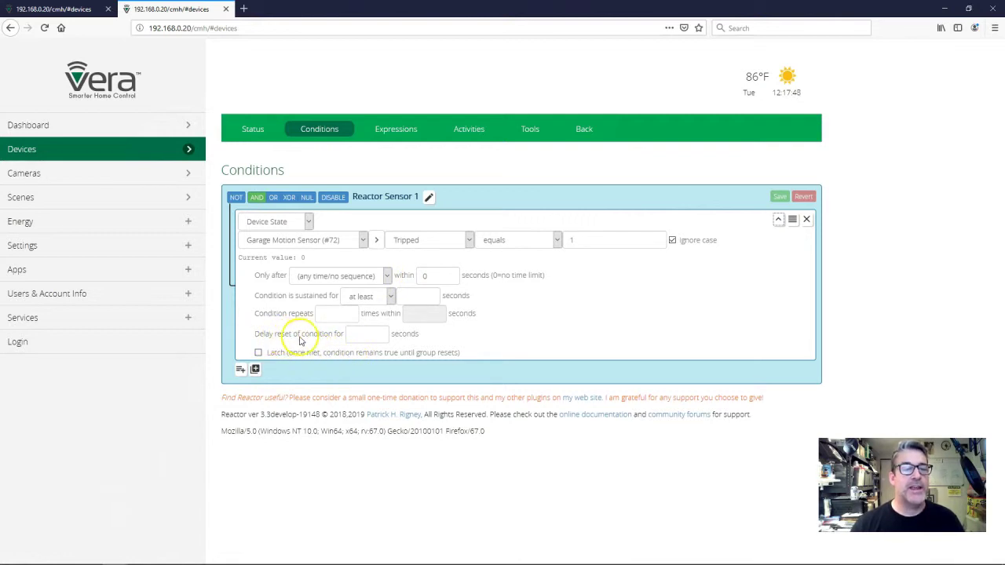
{"action": "left_click", "coordinate": [361, 338]}
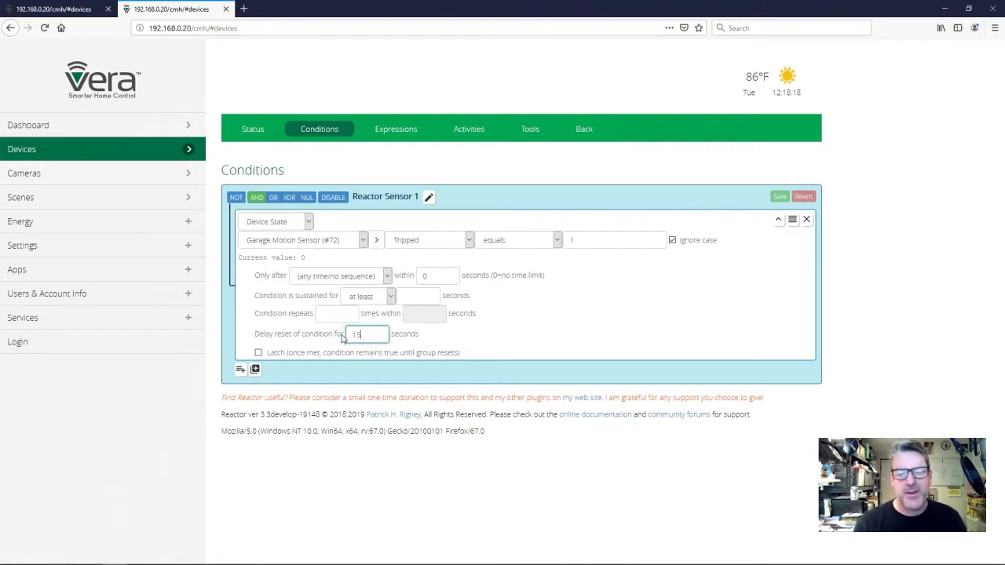
{"action": "left_click", "coordinate": [595, 339]}
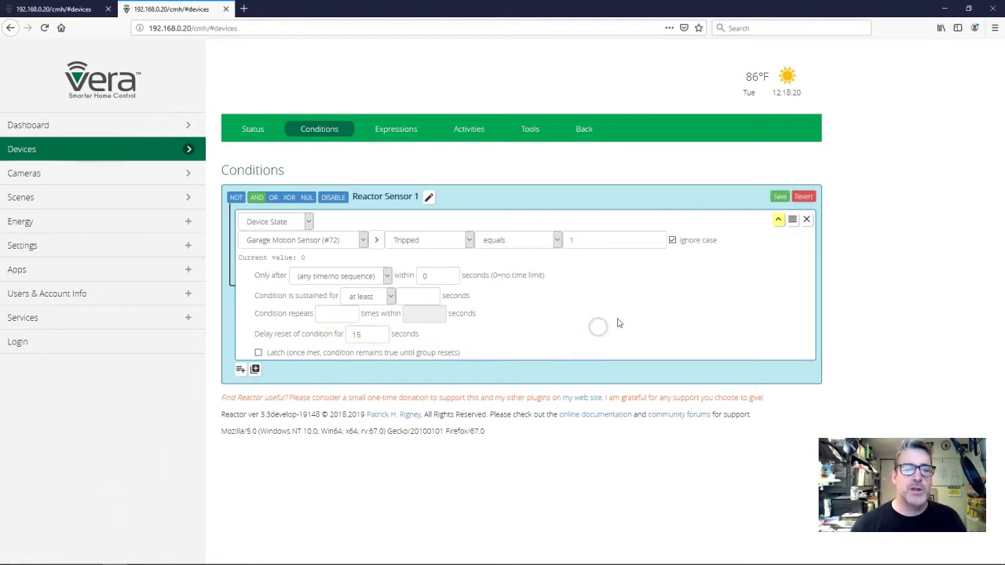
{"action": "left_click", "coordinate": [778, 198]}
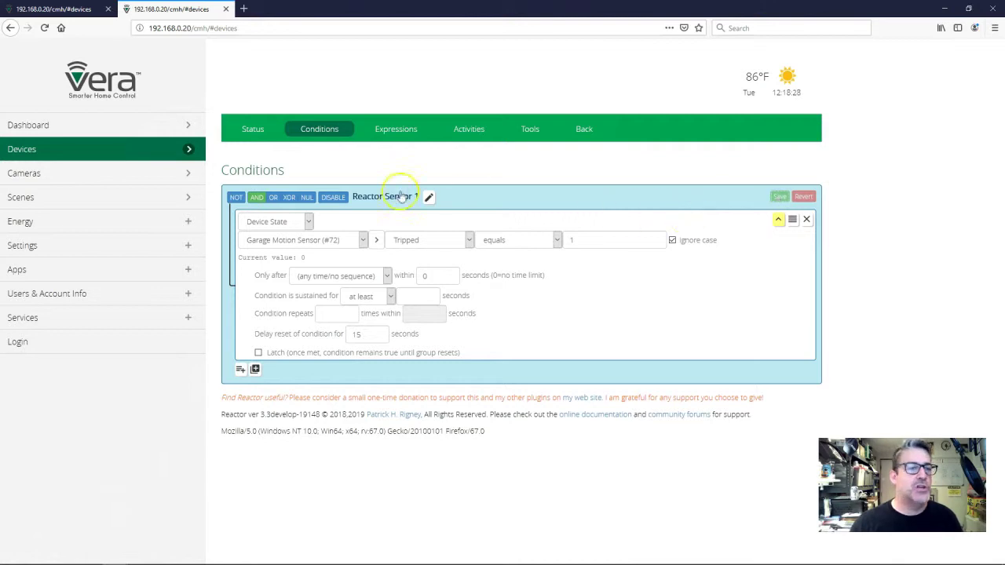
{"action": "left_click", "coordinate": [158, 149]}
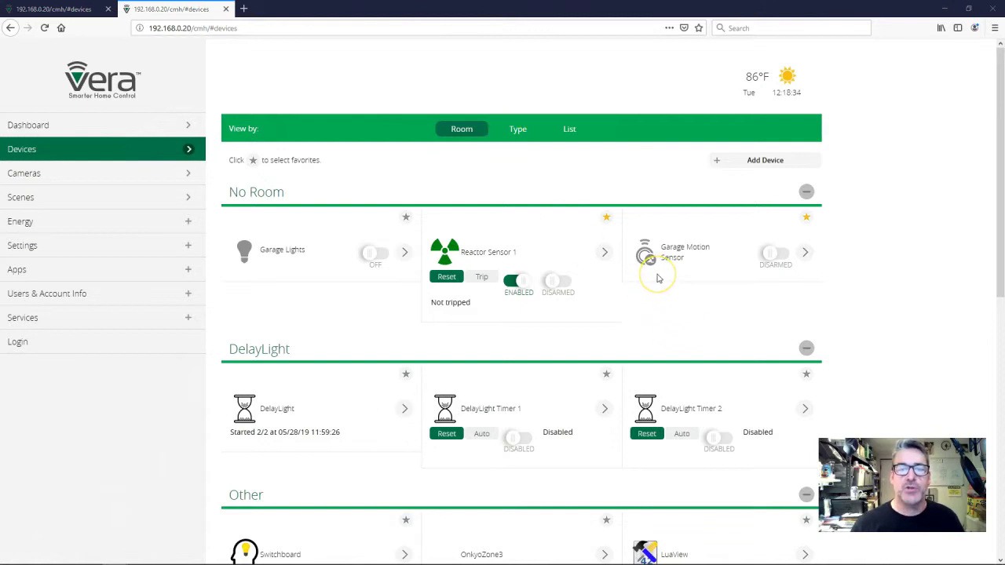
{"action": "left_click", "coordinate": [460, 283]}
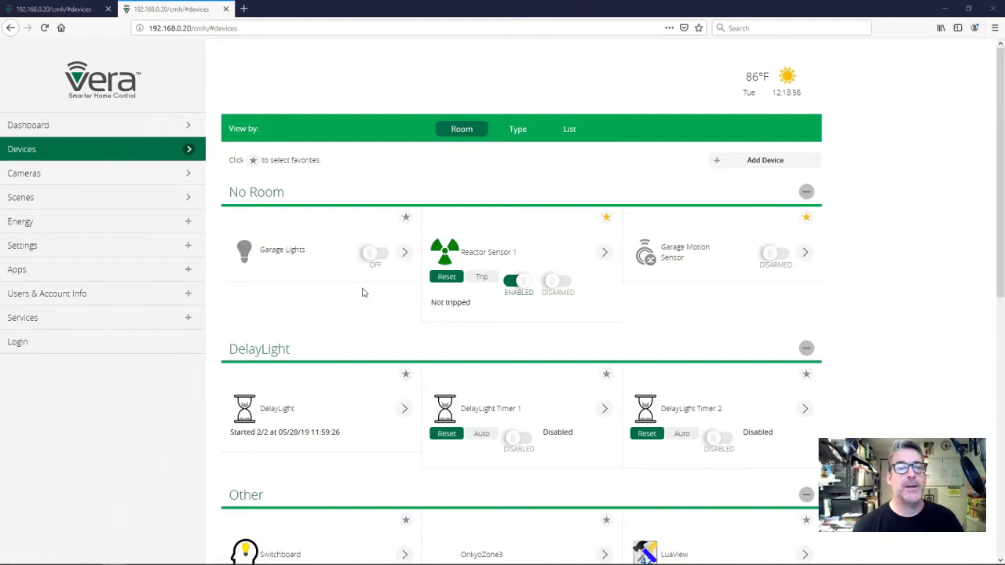
Delete the Garage Motion Sensor condition from Reactor Sensor 1 and save the emptied conditions
{"action": "left_click", "coordinate": [604, 252]}
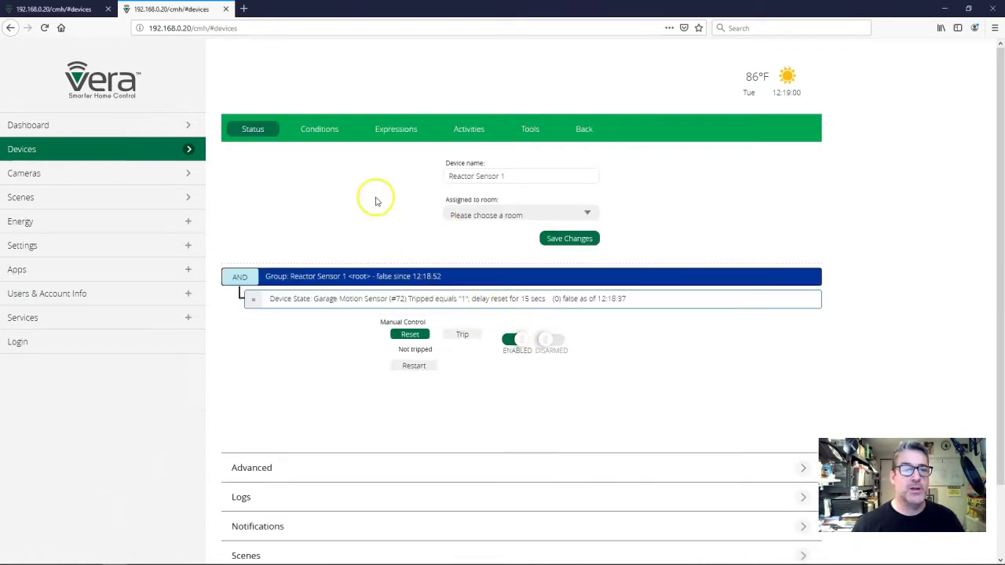
{"action": "left_click", "coordinate": [317, 129]}
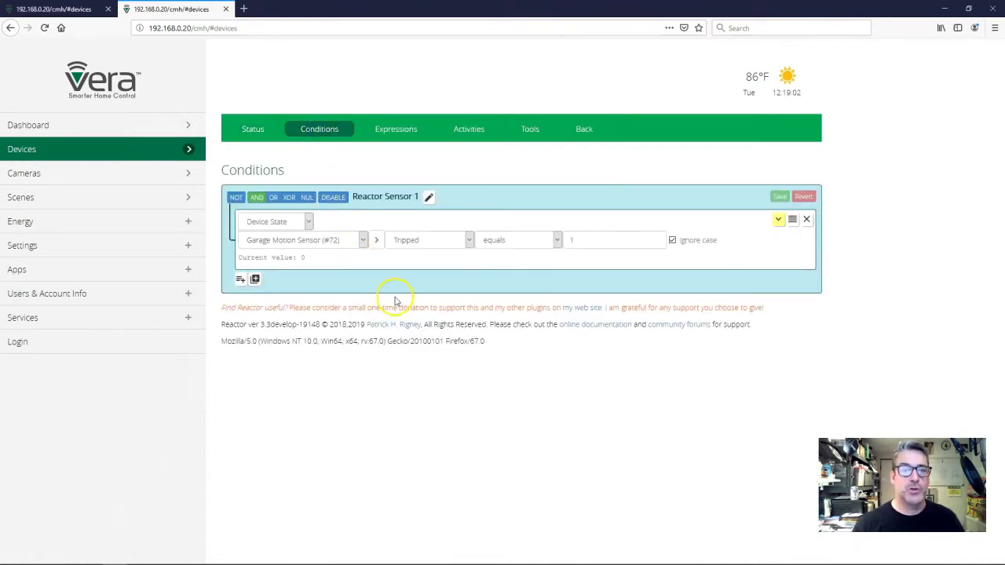
{"action": "left_click", "coordinate": [778, 219]}
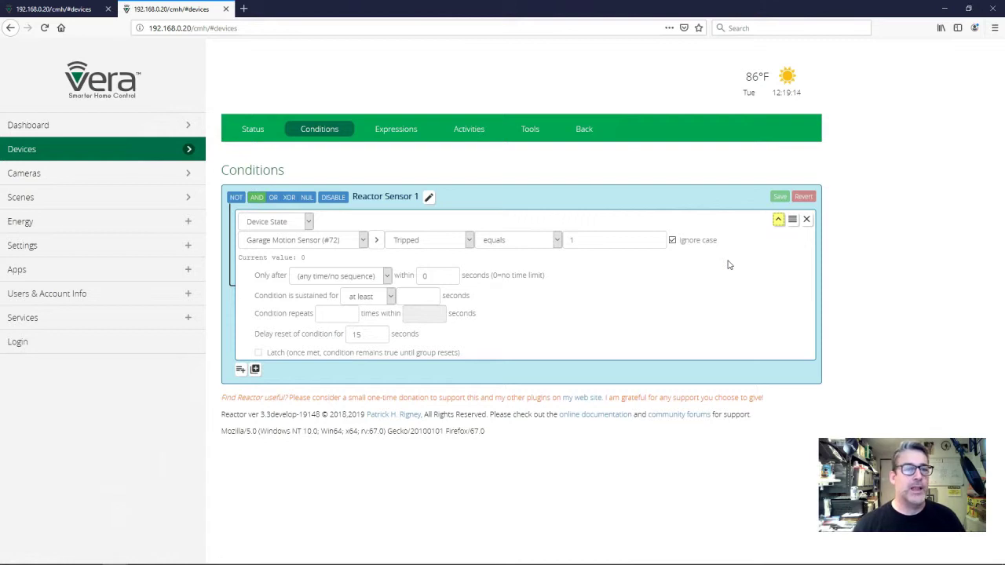
{"action": "left_click", "coordinate": [729, 266]}
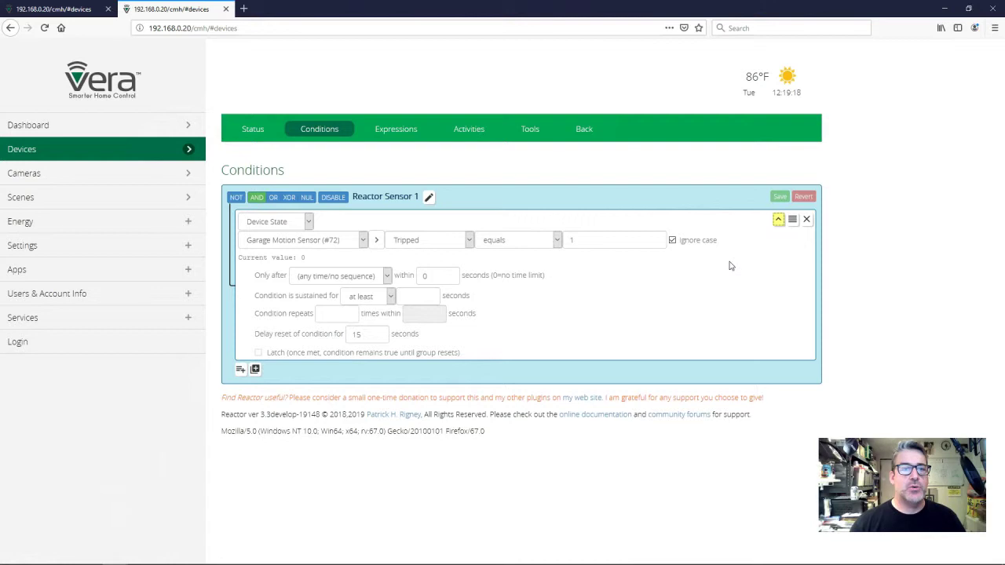
{"action": "left_click_drag", "start_coordinate": [728, 265], "coordinate": [745, 253]}
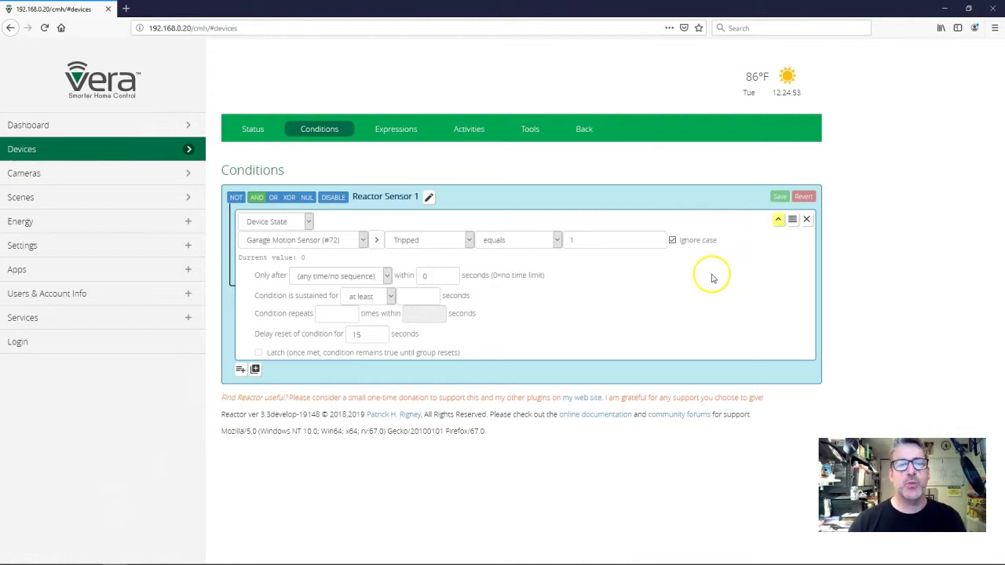
{"action": "left_click", "coordinate": [806, 220]}
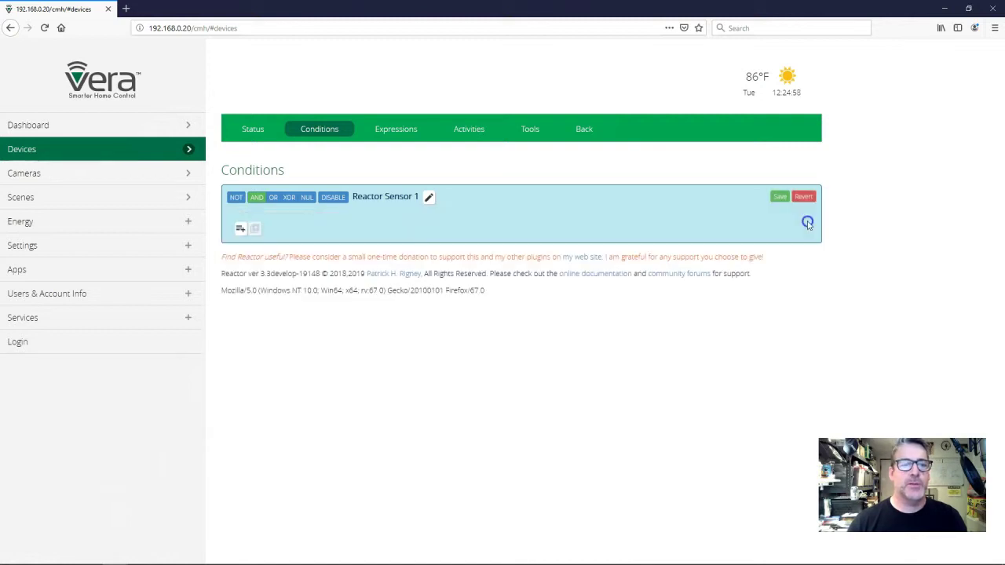
{"action": "left_click", "coordinate": [779, 198]}
Remove the Garage Lights actions from both the Reactor Sensor 1 TRUE and FALSE activities, and save
{"action": "left_click", "coordinate": [473, 129]}
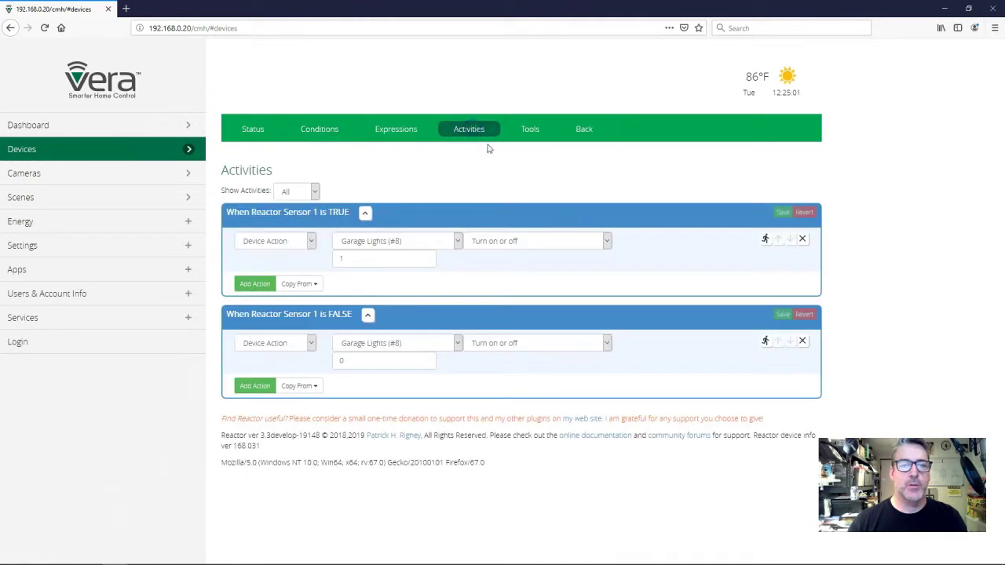
{"action": "left_click", "coordinate": [802, 239]}
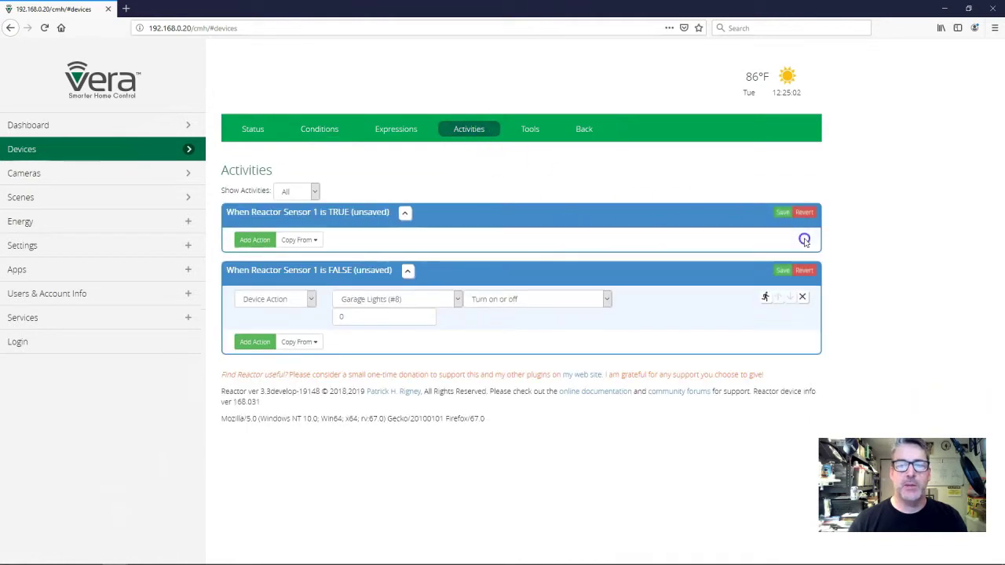
{"action": "left_click", "coordinate": [802, 297]}
{"action": "left_click", "coordinate": [781, 272]}
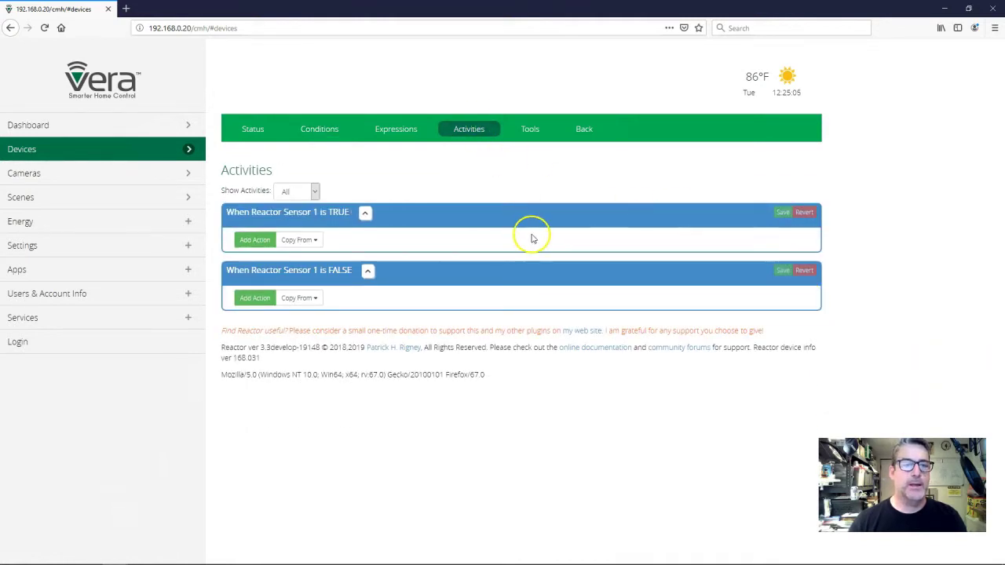
Add a blank Comment condition and a nested group named Motion On to Reactor Sensor 1's conditions
{"action": "left_click", "coordinate": [384, 132]}
{"action": "left_click", "coordinate": [334, 131]}
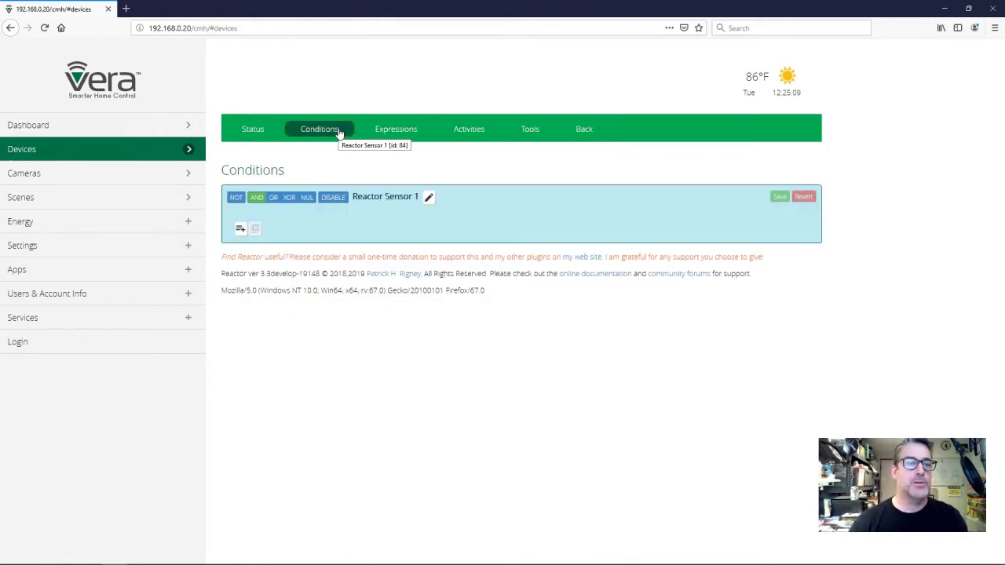
{"action": "left_click", "coordinate": [274, 228]}
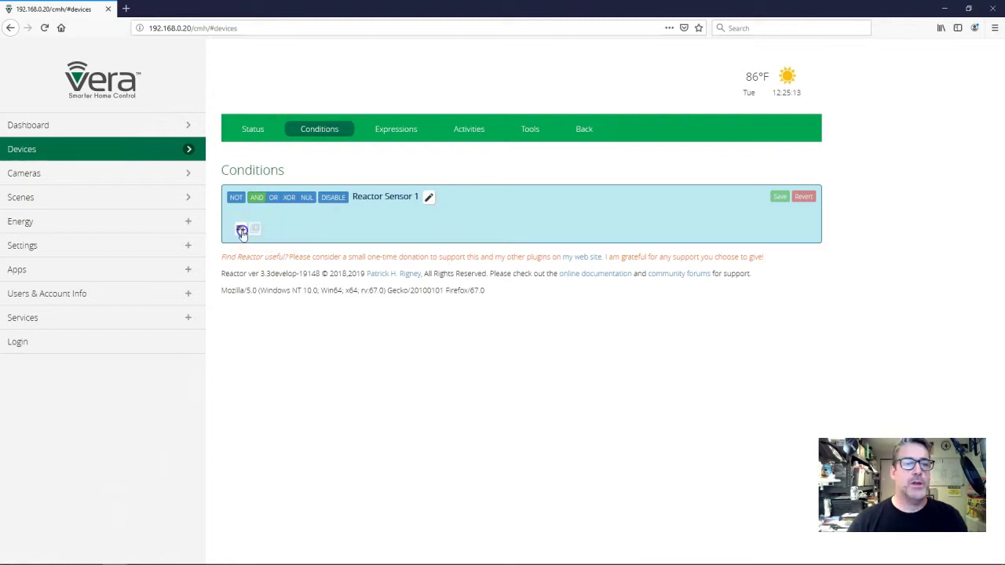
{"action": "left_click", "coordinate": [242, 231]}
{"action": "left_click", "coordinate": [255, 242]}
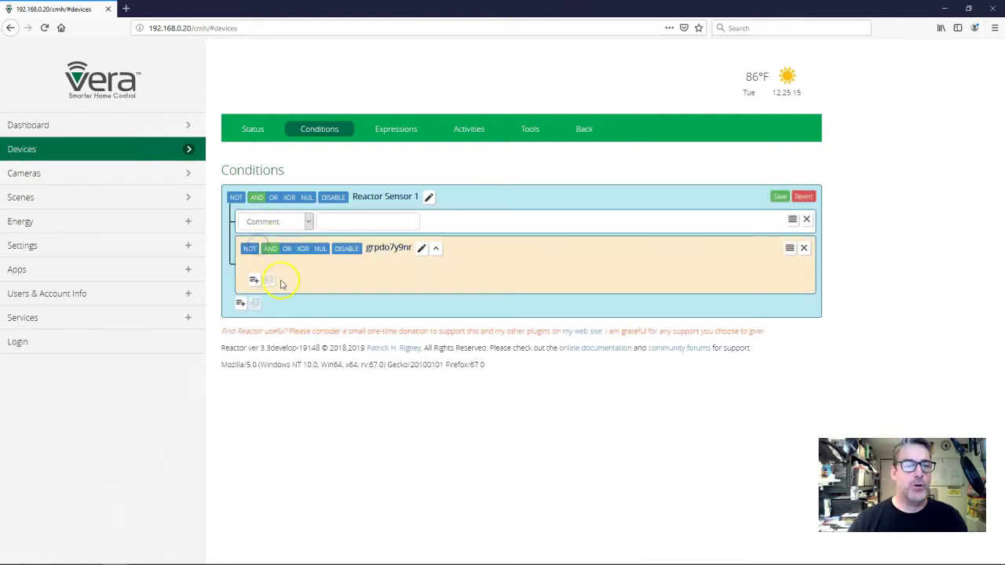
{"action": "left_click", "coordinate": [392, 255]}
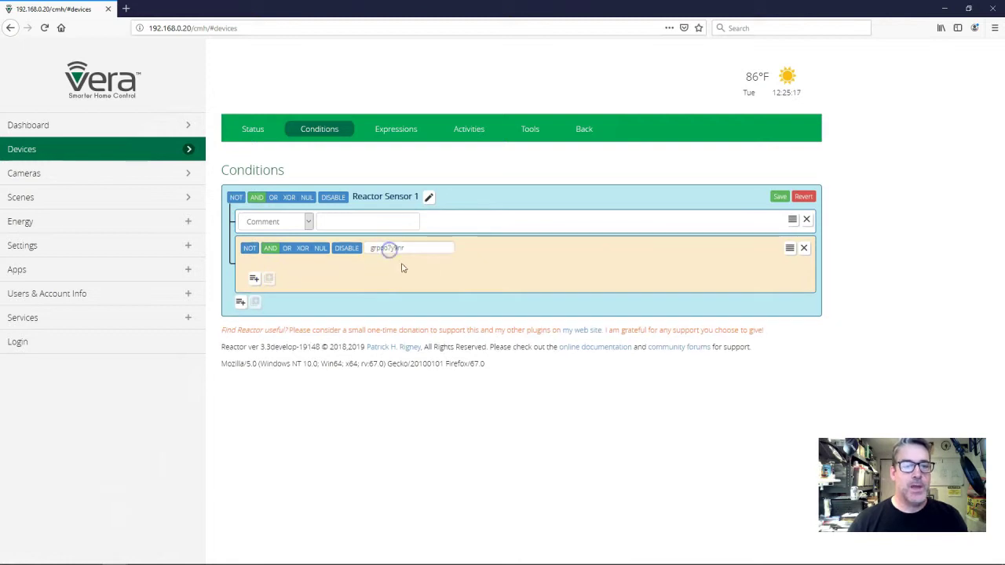
{"action": "left_click_drag", "start_coordinate": [413, 251], "coordinate": [363, 250]}
{"action": "type", "text": "Motion On"}
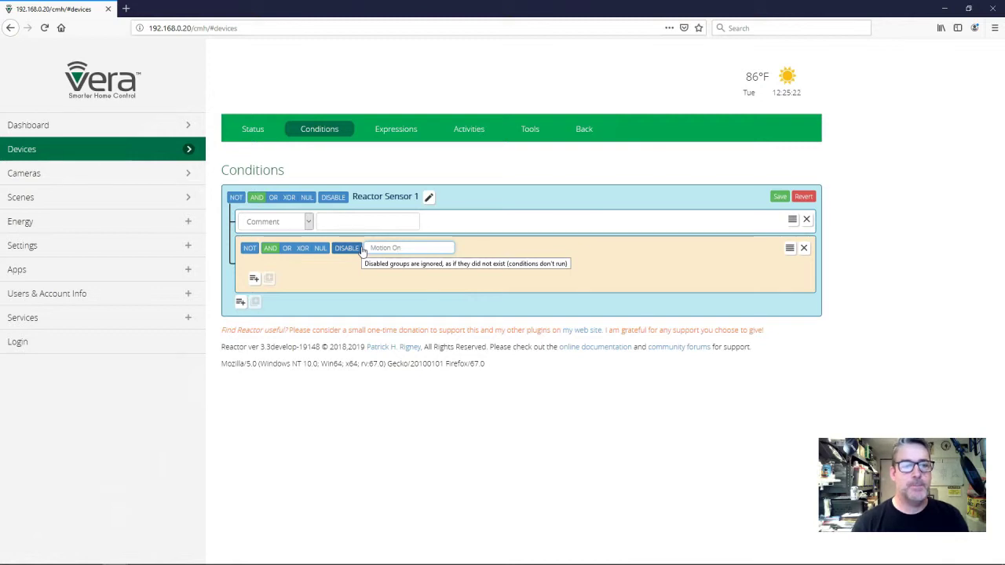
{"action": "left_click", "coordinate": [346, 263]}
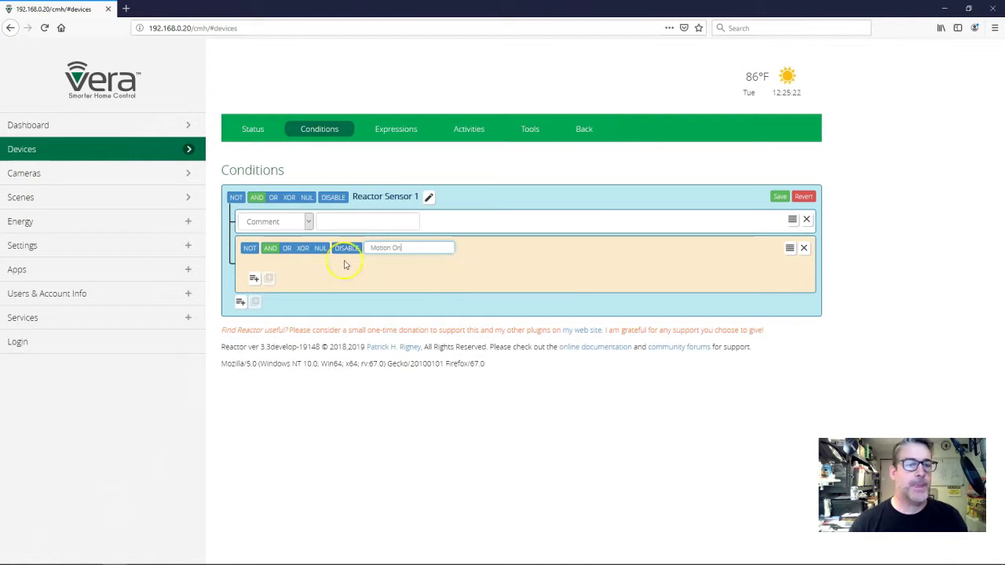
Add a Device State condition for Garage Motion Sensor (#72) inside the Motion On group
{"action": "left_click", "coordinate": [252, 280]}
{"action": "left_click", "coordinate": [280, 271]}
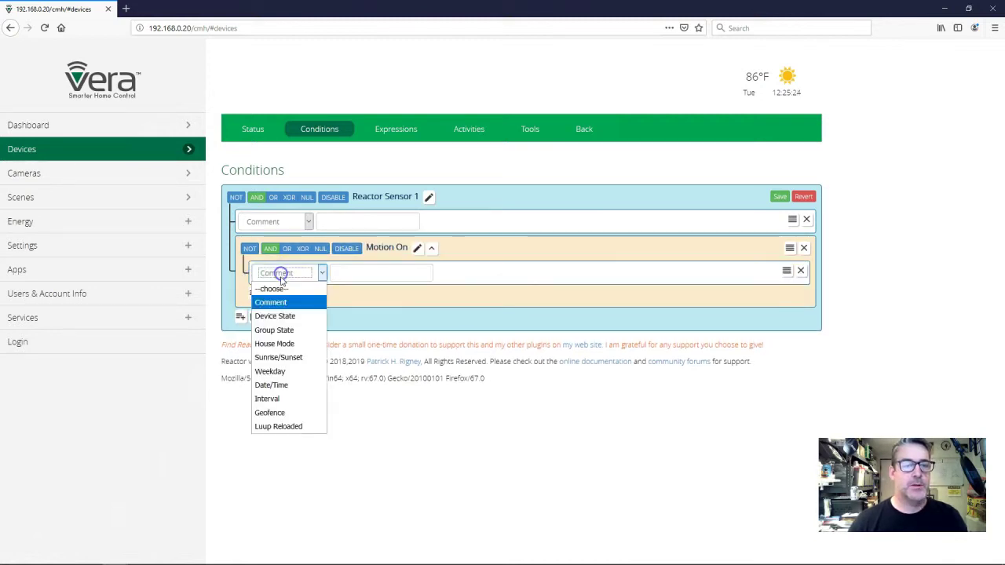
{"action": "left_click", "coordinate": [289, 316]}
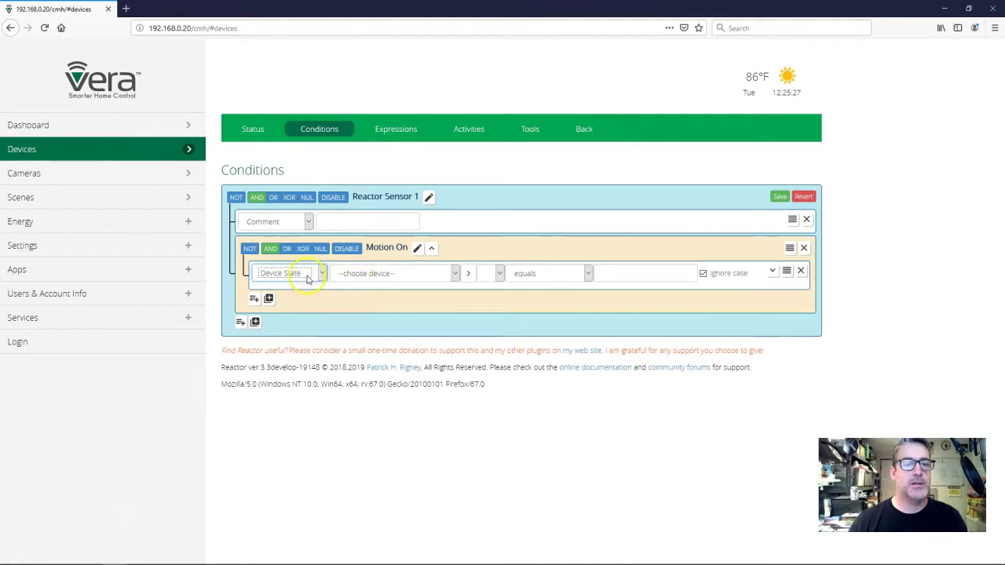
{"action": "left_click", "coordinate": [311, 276]}
{"action": "left_click", "coordinate": [369, 273]}
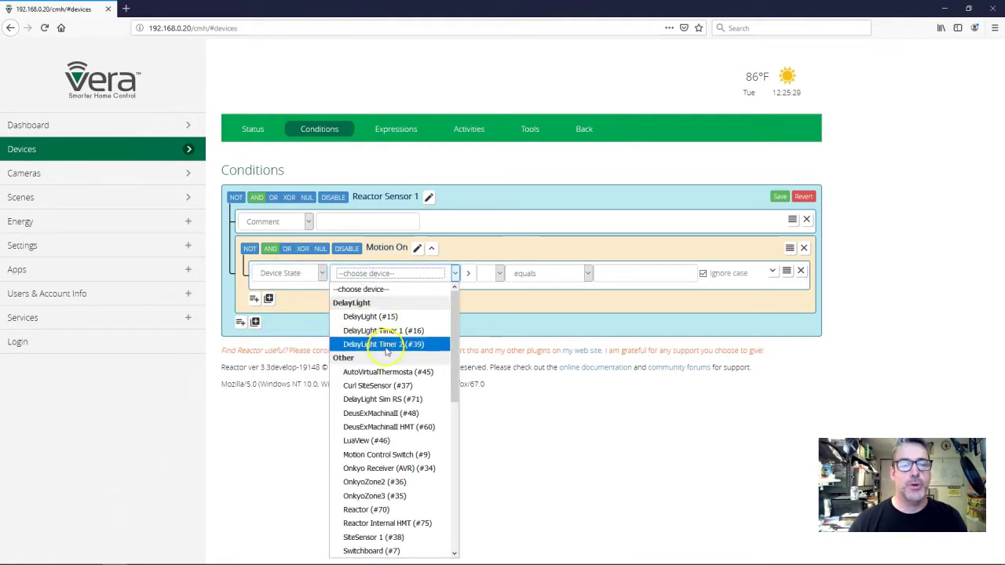
{"action": "scroll", "coordinate": [397, 413], "scroll_direction": "down", "scroll_amount": 5}
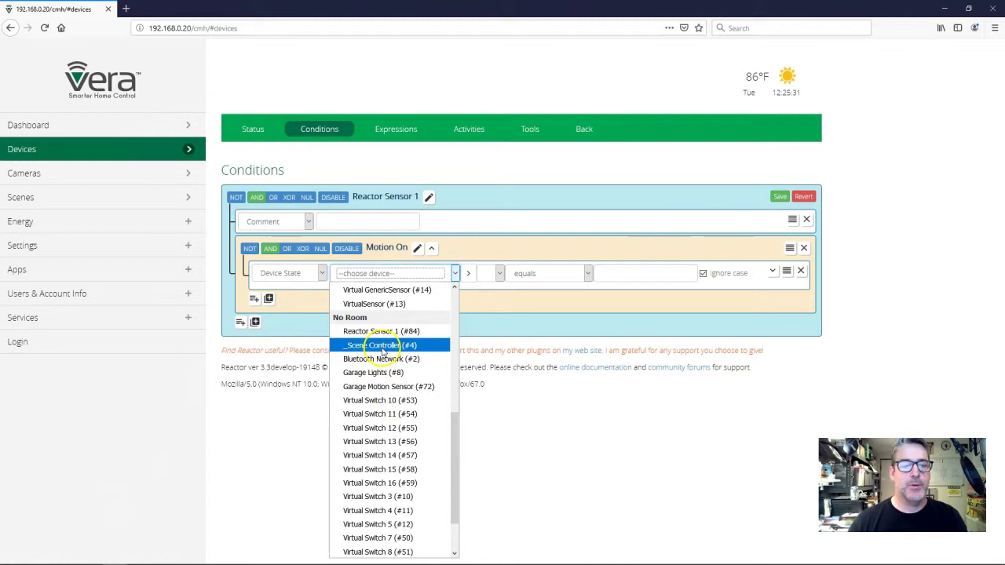
{"action": "left_click", "coordinate": [390, 385]}
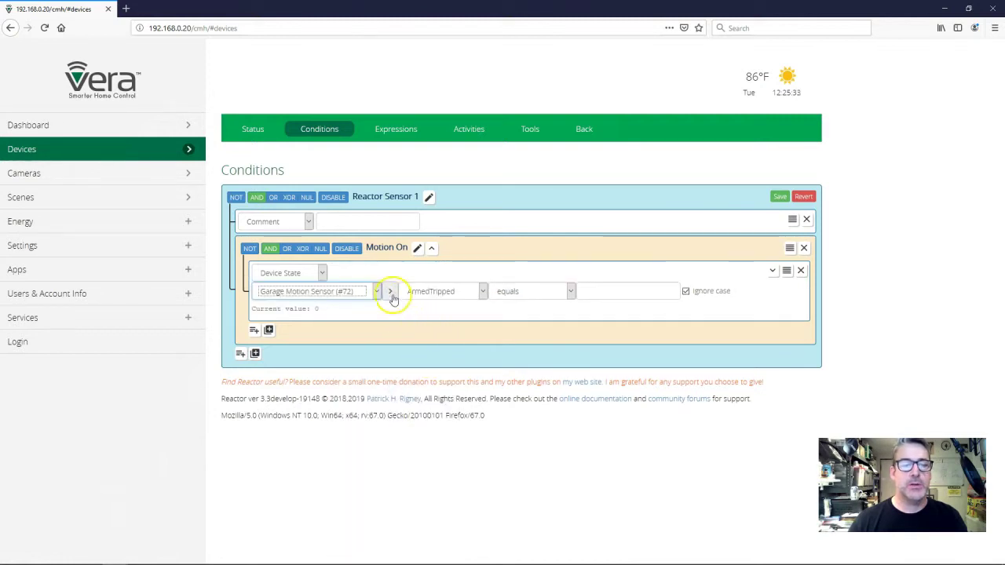
Make the Motion On condition test Tripped equals 1 using the sensor's predefined conditions, and save
{"action": "left_click", "coordinate": [391, 294]}
{"action": "left_click", "coordinate": [444, 340]}
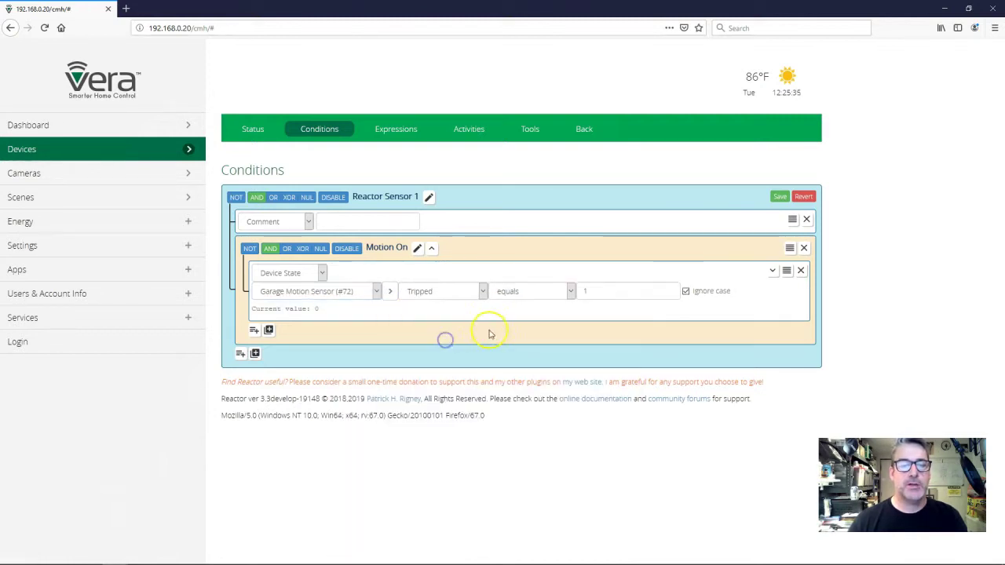
{"action": "left_click", "coordinate": [773, 272]}
{"action": "left_click", "coordinate": [773, 273]}
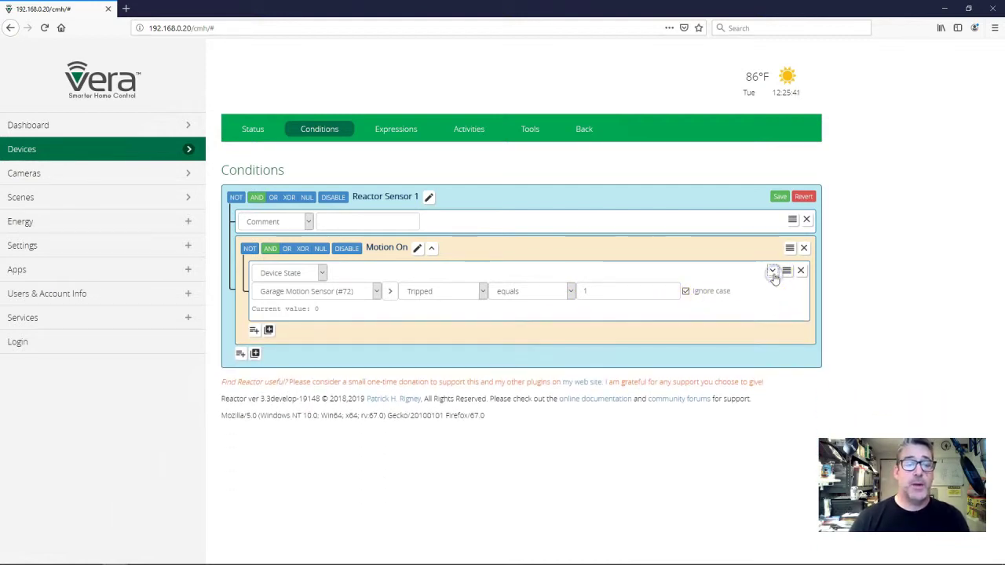
{"action": "left_click", "coordinate": [780, 196]}
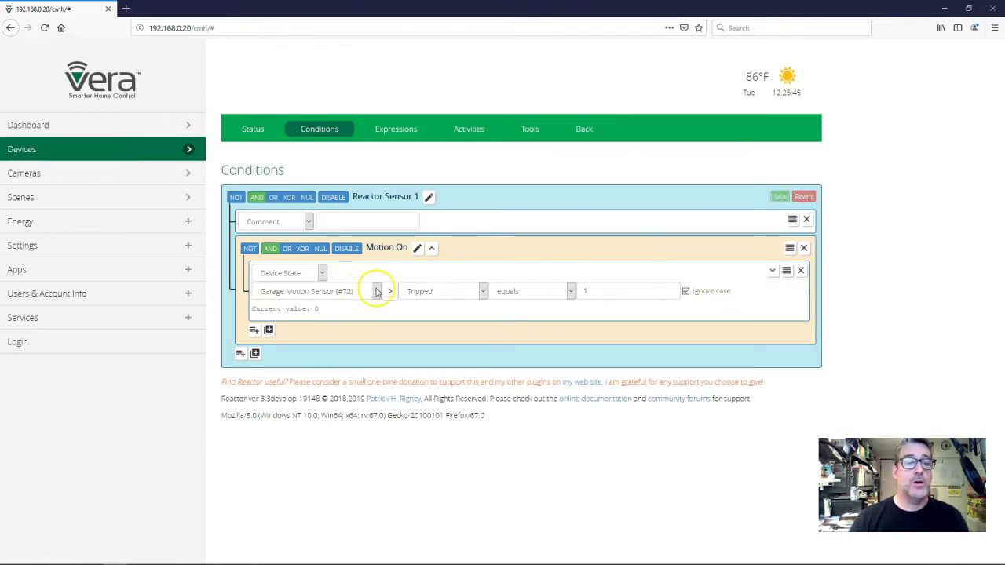
Add a Device Action for Garage Lights (#8) to the activity for Motion On being TRUE
{"action": "left_click", "coordinate": [475, 128]}
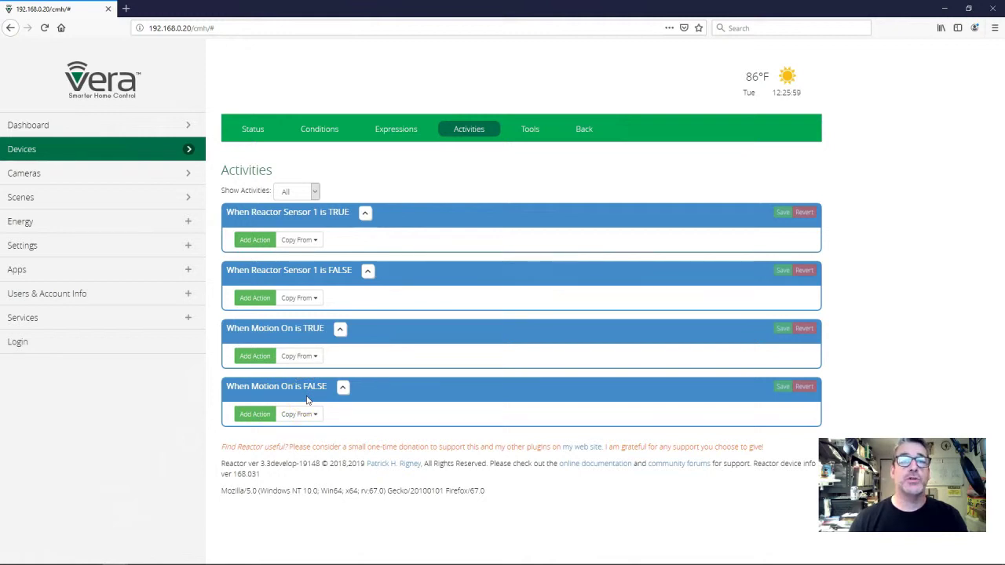
{"action": "left_click", "coordinate": [254, 356]}
{"action": "left_click", "coordinate": [264, 356]}
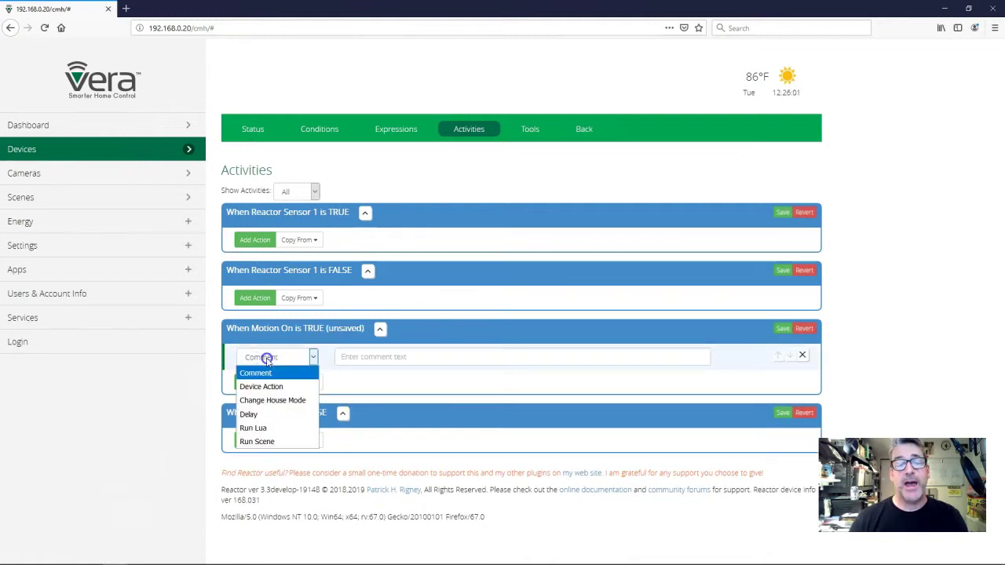
{"action": "left_click", "coordinate": [266, 386]}
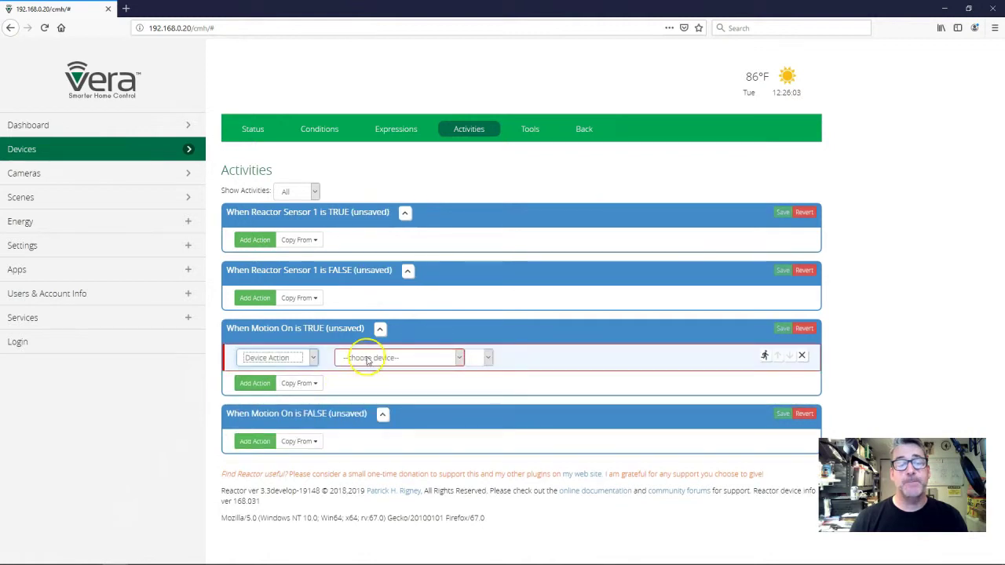
{"action": "left_click", "coordinate": [366, 359]}
{"action": "scroll", "coordinate": [397, 219], "scroll_direction": "down", "scroll_amount": 4}
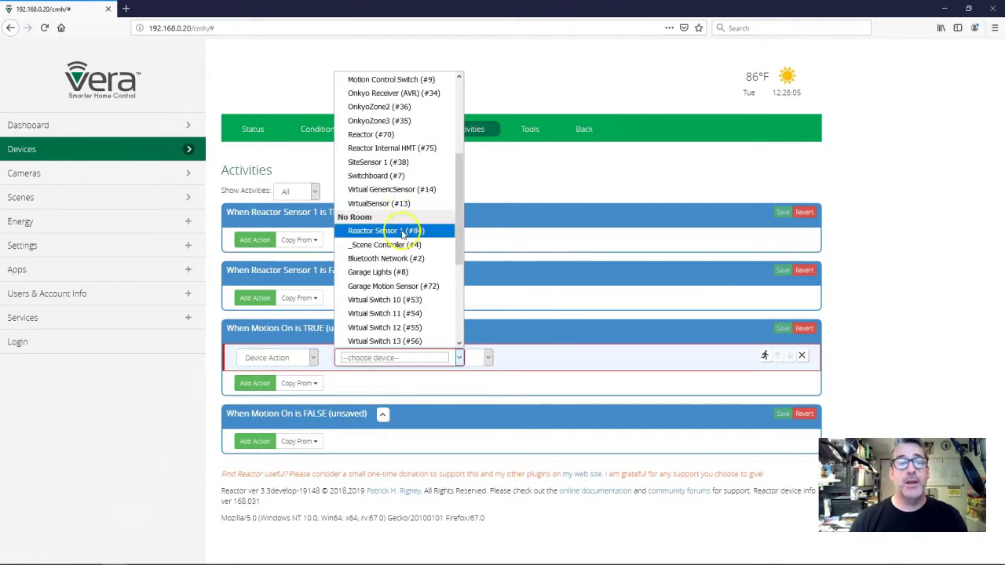
{"action": "left_click", "coordinate": [403, 230]}
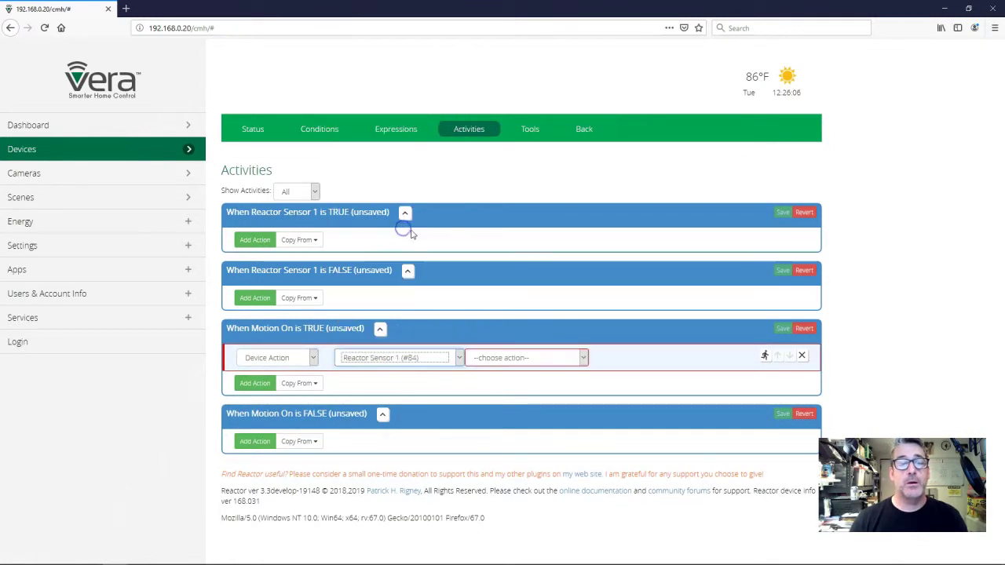
{"action": "left_click", "coordinate": [432, 360]}
{"action": "scroll", "coordinate": [390, 153], "scroll_direction": "down", "scroll_amount": 5}
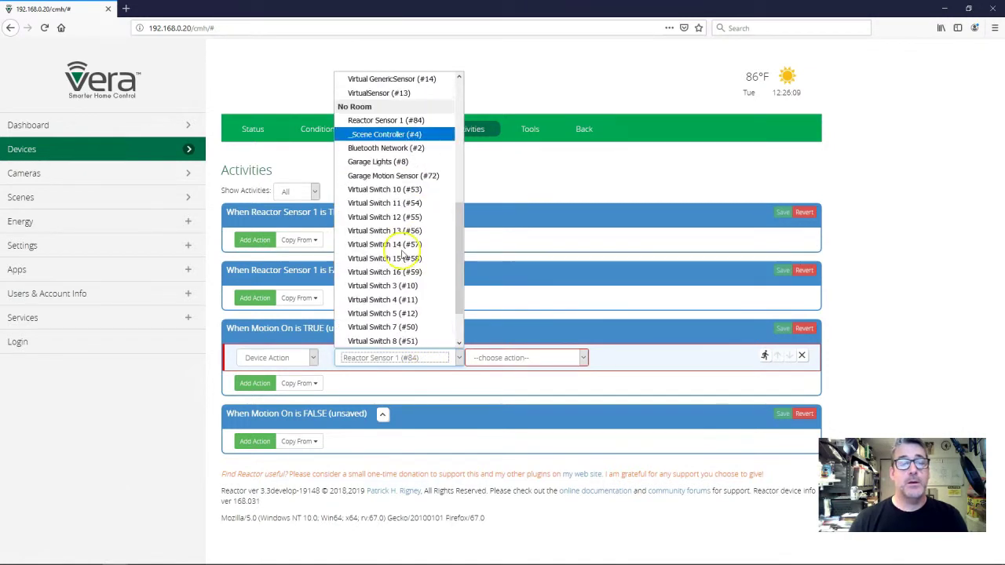
{"action": "left_click", "coordinate": [384, 161]}
Set the Garage Lights action to Turn on or off with value 1, save, and return to the conditions
{"action": "left_click", "coordinate": [515, 358]}
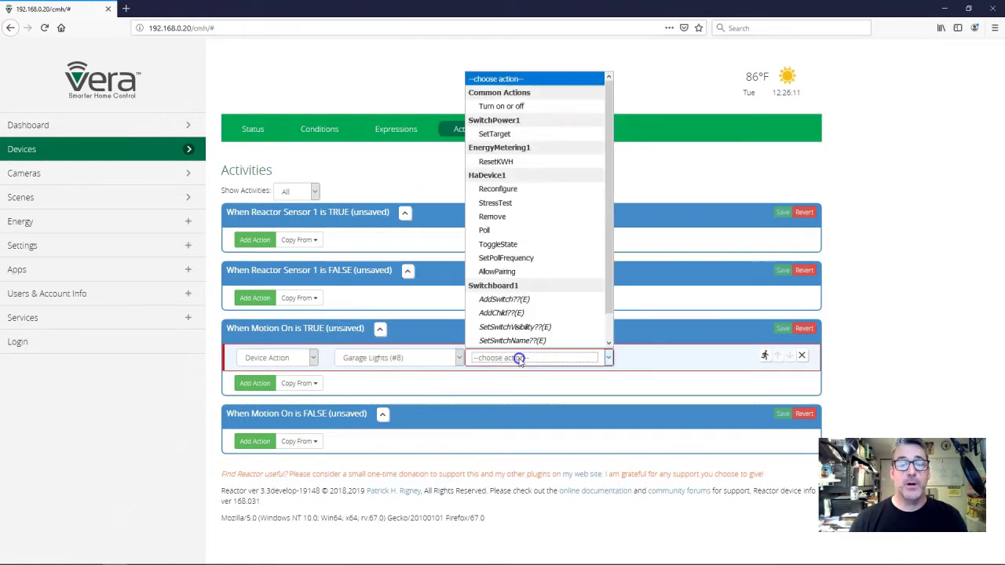
{"action": "left_click", "coordinate": [530, 105]}
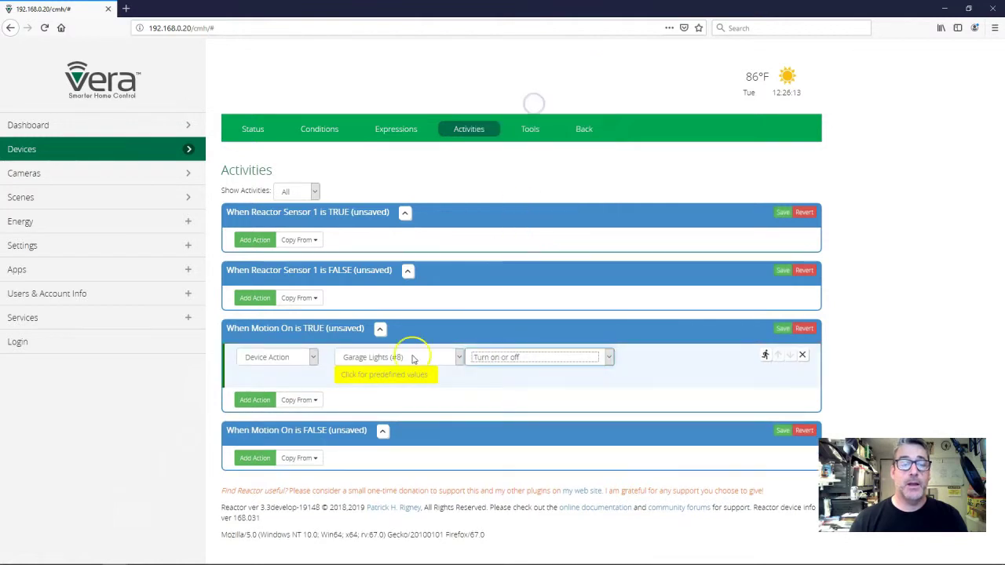
{"action": "left_click", "coordinate": [390, 375]}
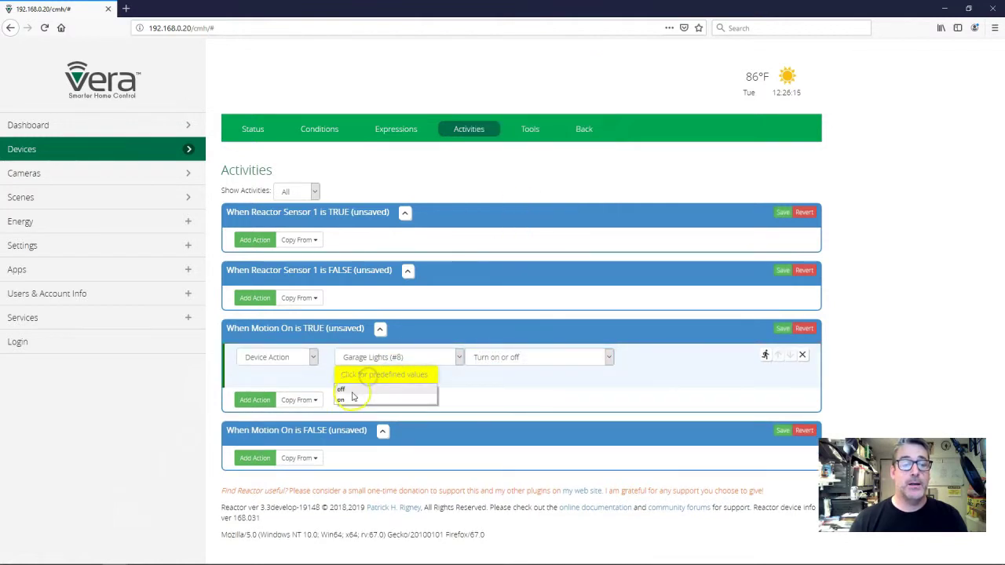
{"action": "left_click", "coordinate": [416, 399]}
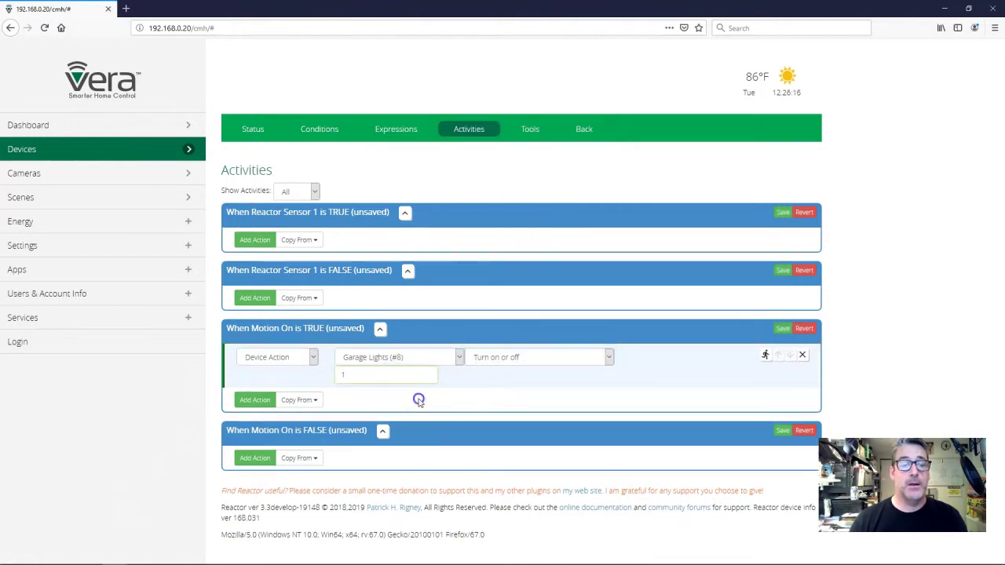
{"action": "left_click", "coordinate": [781, 328]}
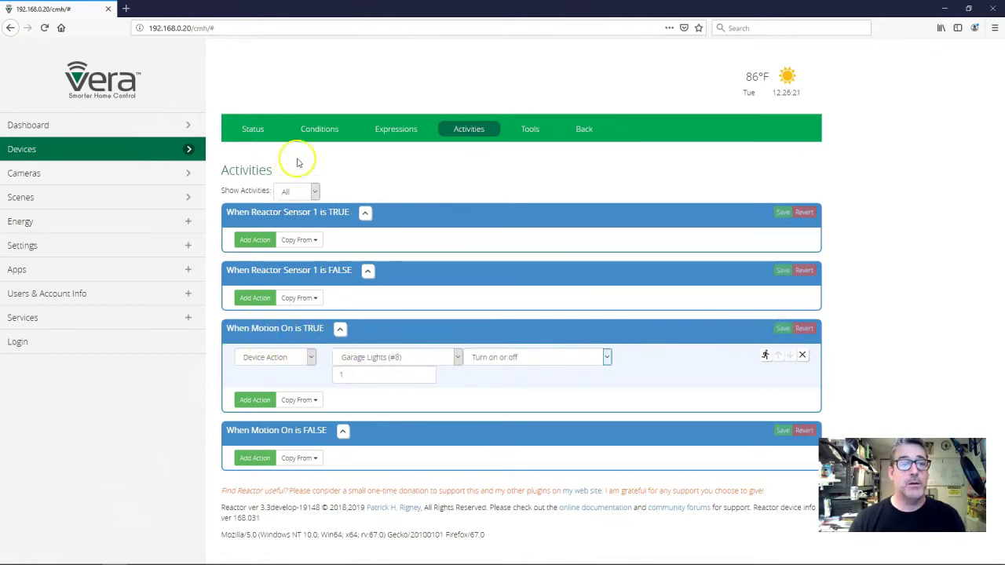
{"action": "left_click", "coordinate": [317, 134]}
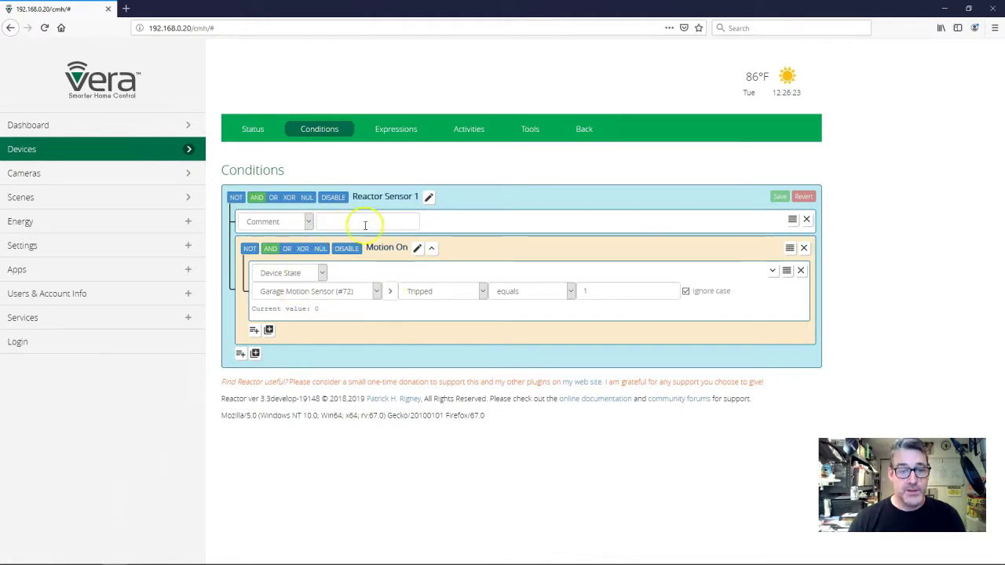
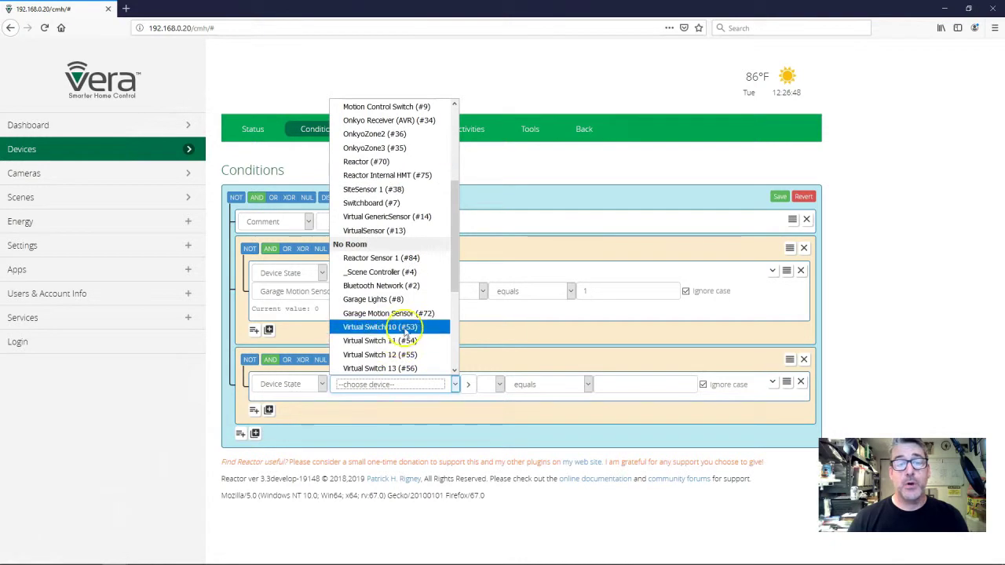
Make the new group's Device State condition test Garage Motion Sensor (#72) for Tripped equals 0, using the predefined condition for motion stopping whether armed or disarmed
{"action": "left_click", "coordinate": [411, 314]}
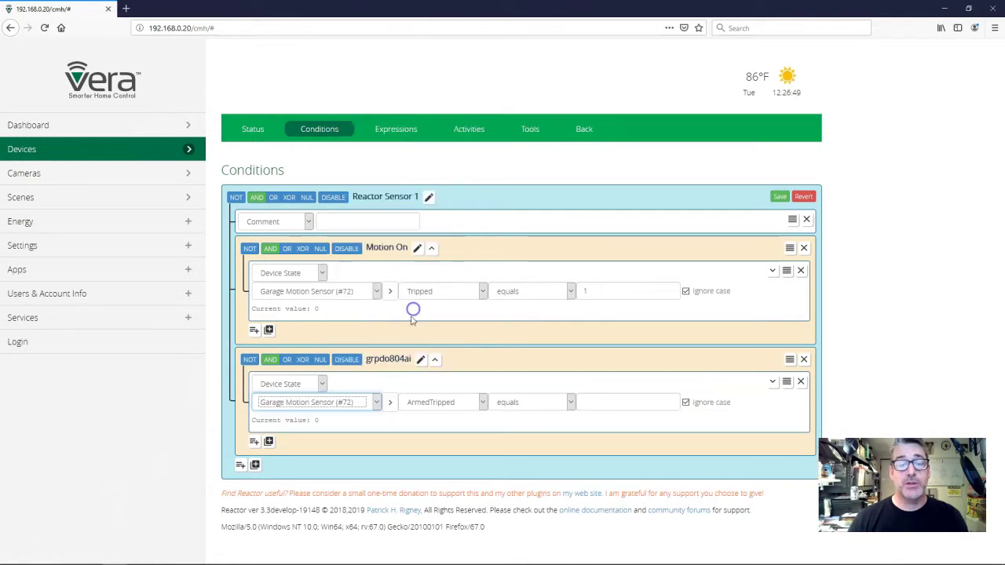
{"action": "left_click", "coordinate": [388, 401]}
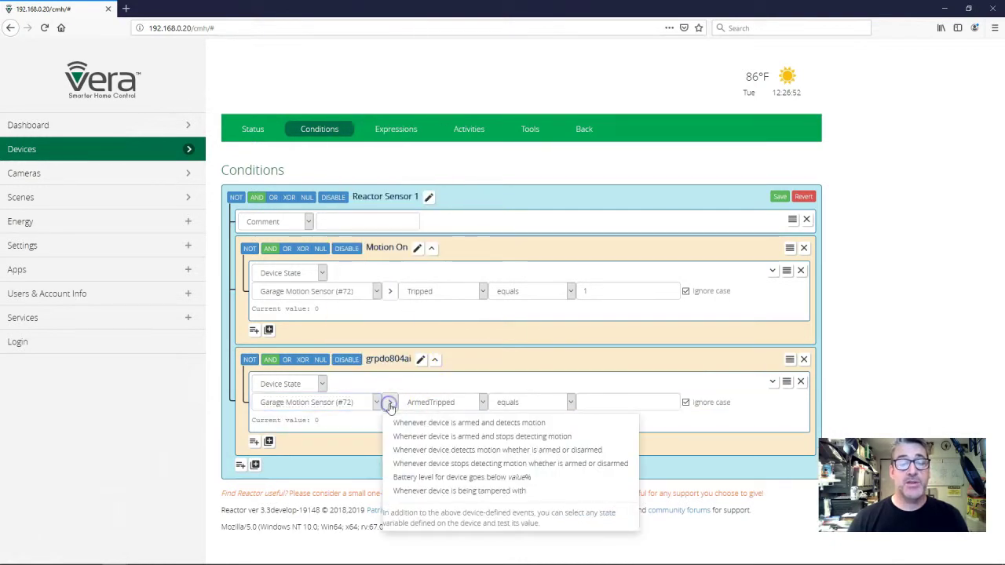
{"action": "left_click", "coordinate": [427, 464]}
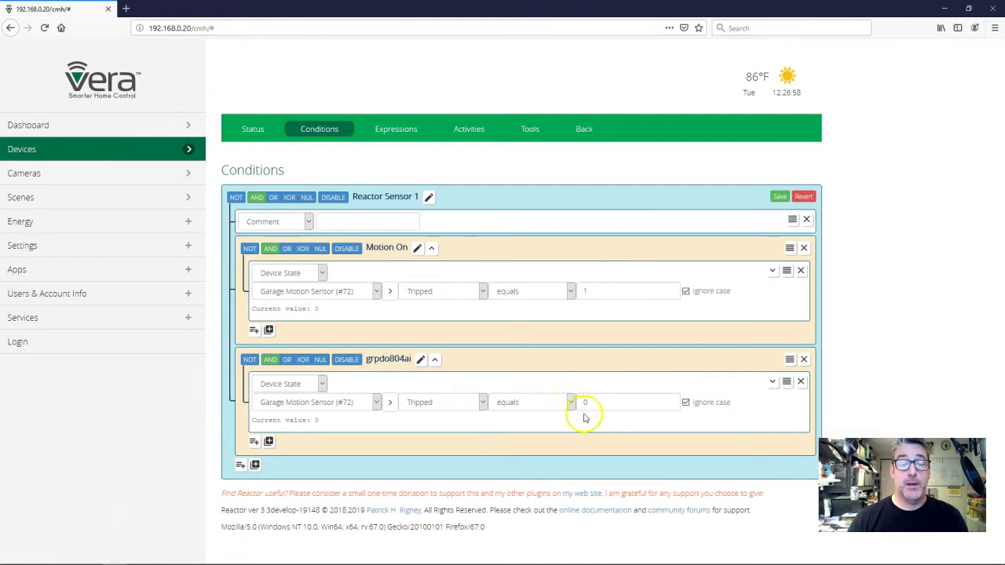
Rename the new condition group as Motion Off
{"action": "left_click", "coordinate": [390, 359]}
{"action": "left_click_drag", "start_coordinate": [406, 360], "coordinate": [357, 365]}
{"action": "type", "text": "Motion Off"}
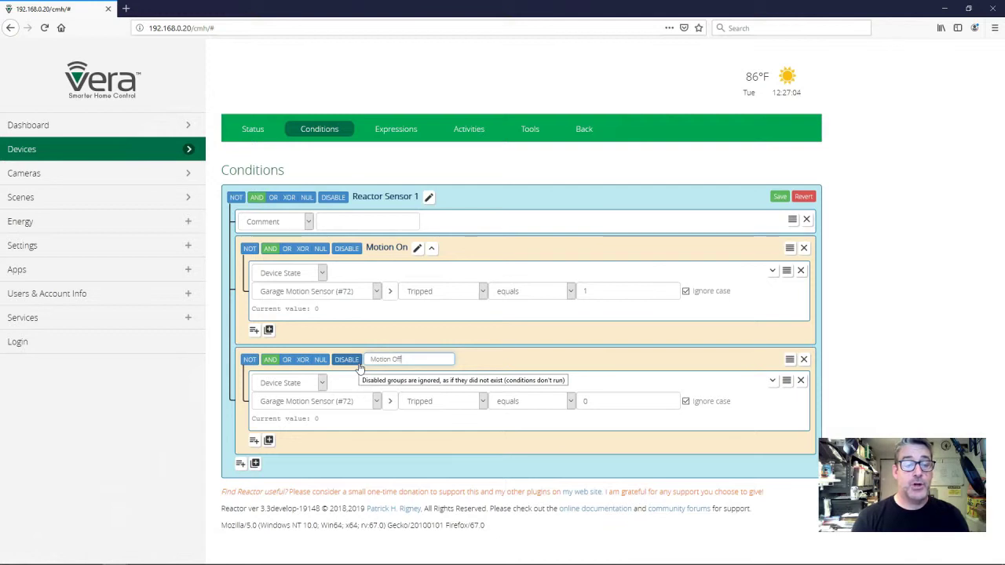
{"action": "key", "text": "Return"}
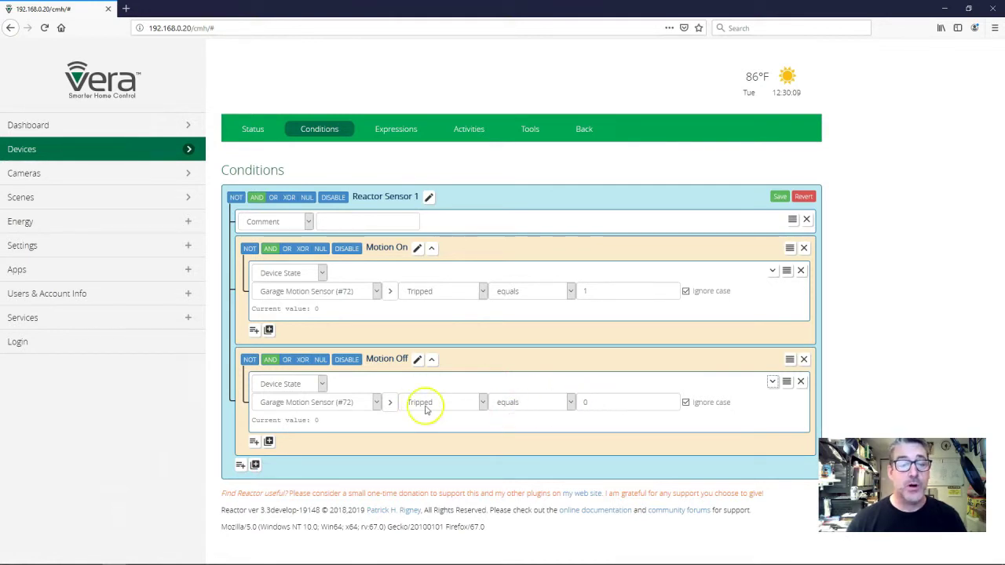
Require the Motion Off condition to be sustained for at least 15 seconds, and save the conditions
{"action": "left_click", "coordinate": [772, 382]}
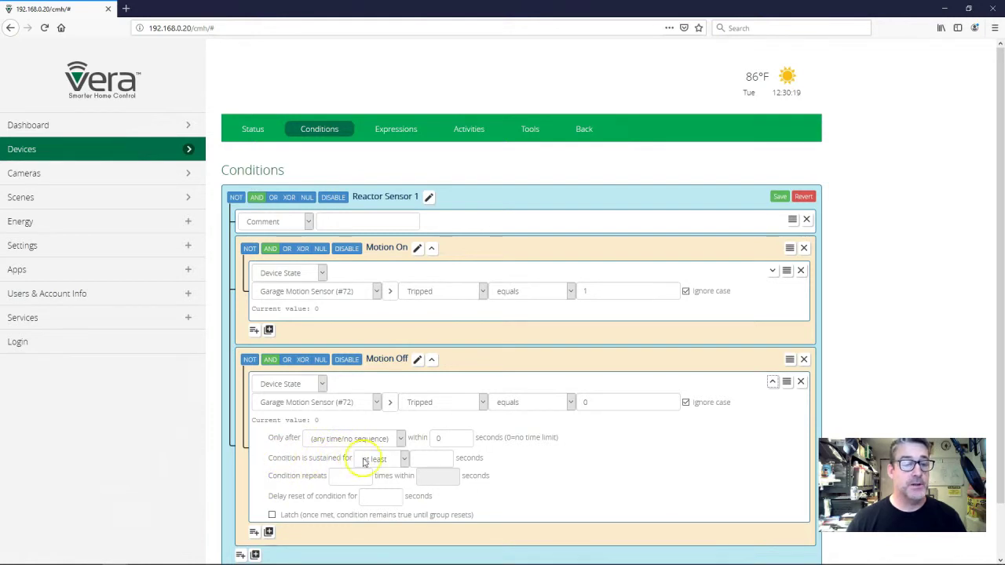
{"action": "left_click", "coordinate": [417, 458]}
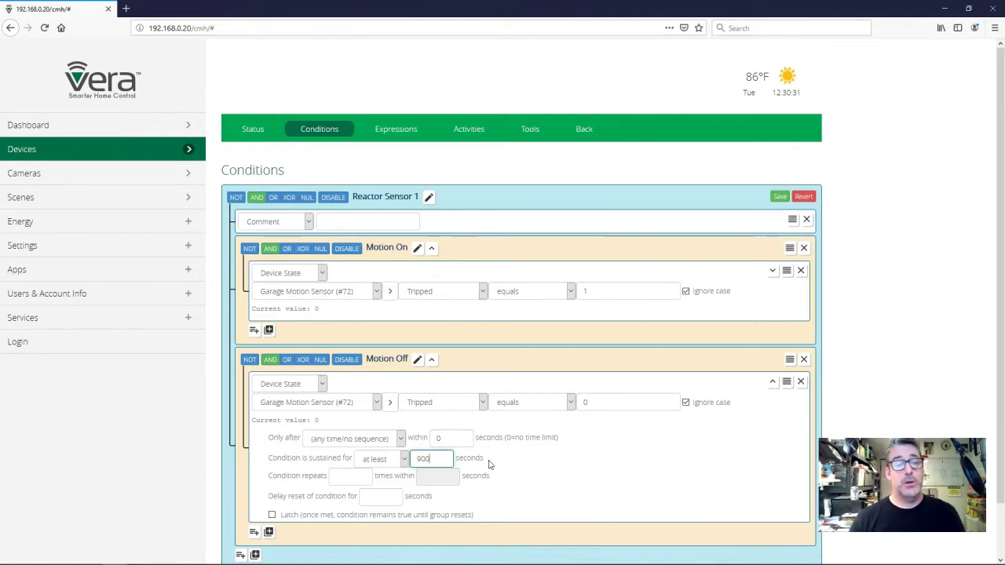
{"action": "left_click_drag", "start_coordinate": [430, 459], "coordinate": [412, 458]}
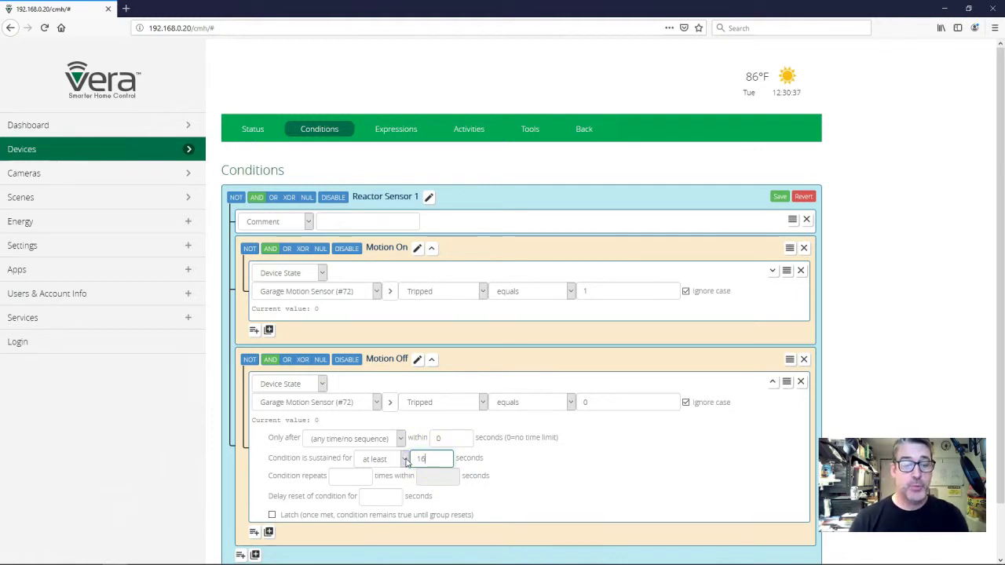
{"action": "left_click", "coordinate": [533, 480]}
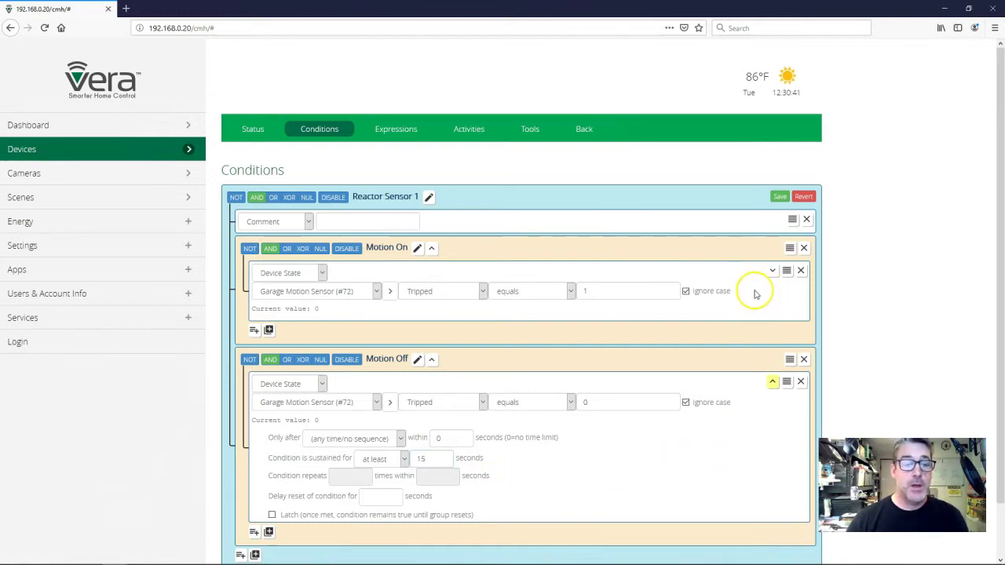
{"action": "left_click", "coordinate": [779, 198]}
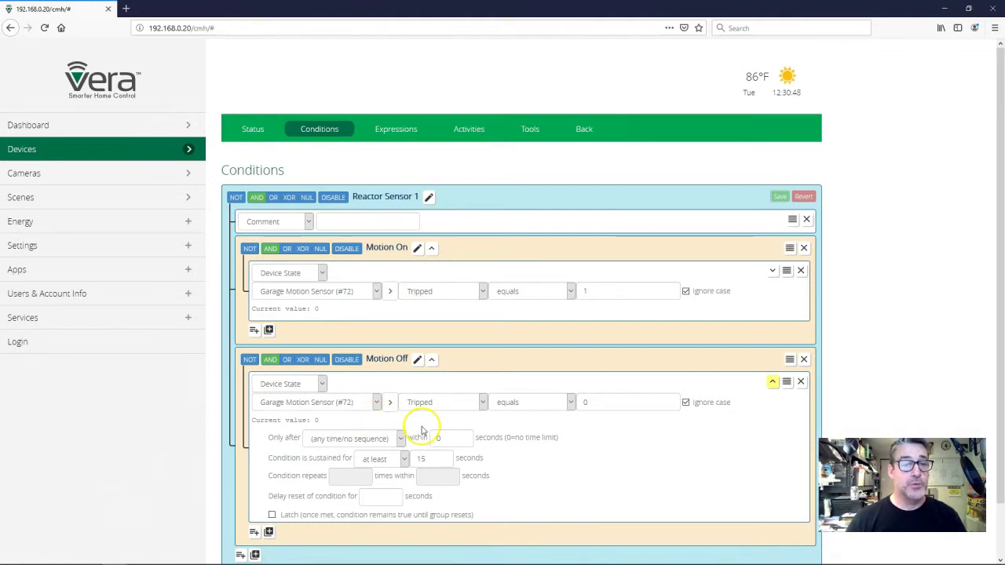
Add a Device Action for Garage Lights (#8) to the activity for Motion Off being TRUE
{"action": "left_click", "coordinate": [468, 130]}
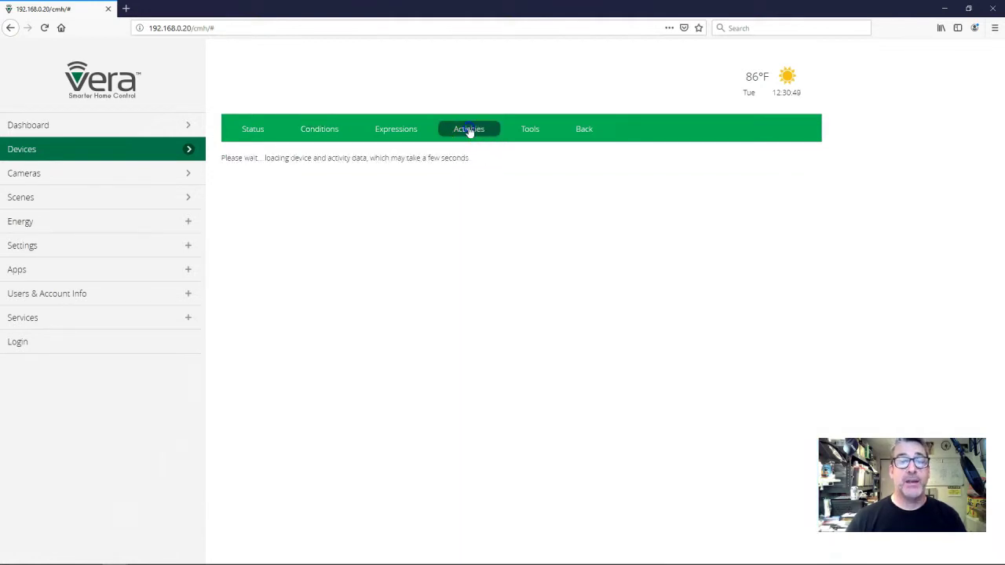
{"action": "scroll", "coordinate": [420, 371], "scroll_direction": "down", "scroll_amount": 2}
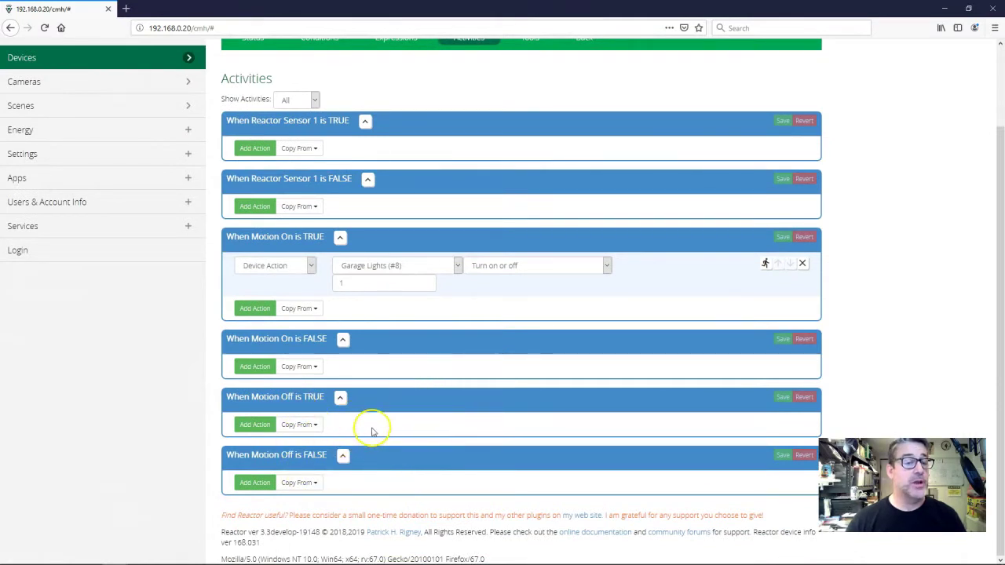
{"action": "left_click", "coordinate": [252, 425]}
{"action": "left_click", "coordinate": [279, 425]}
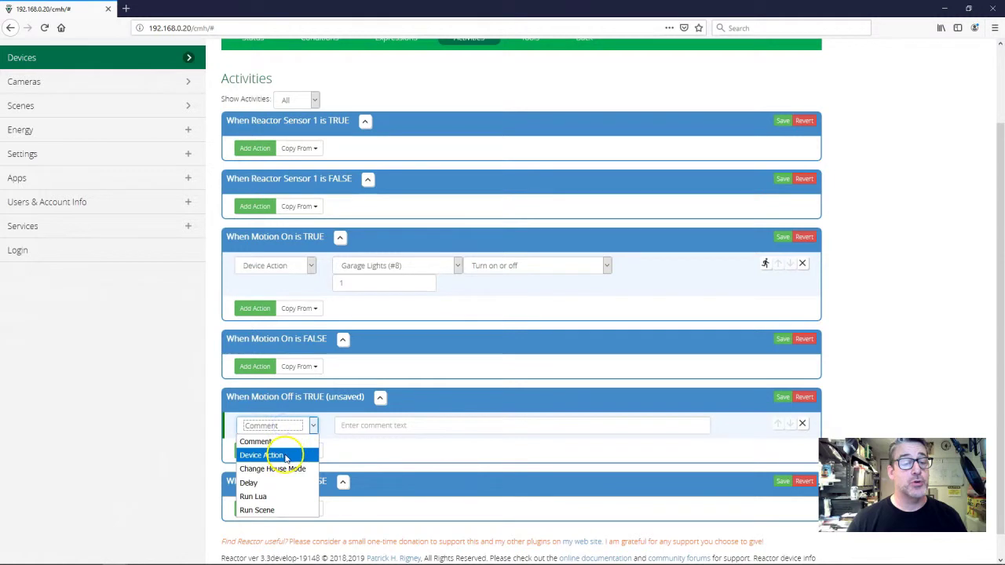
{"action": "left_click", "coordinate": [287, 455]}
{"action": "left_click", "coordinate": [382, 425]}
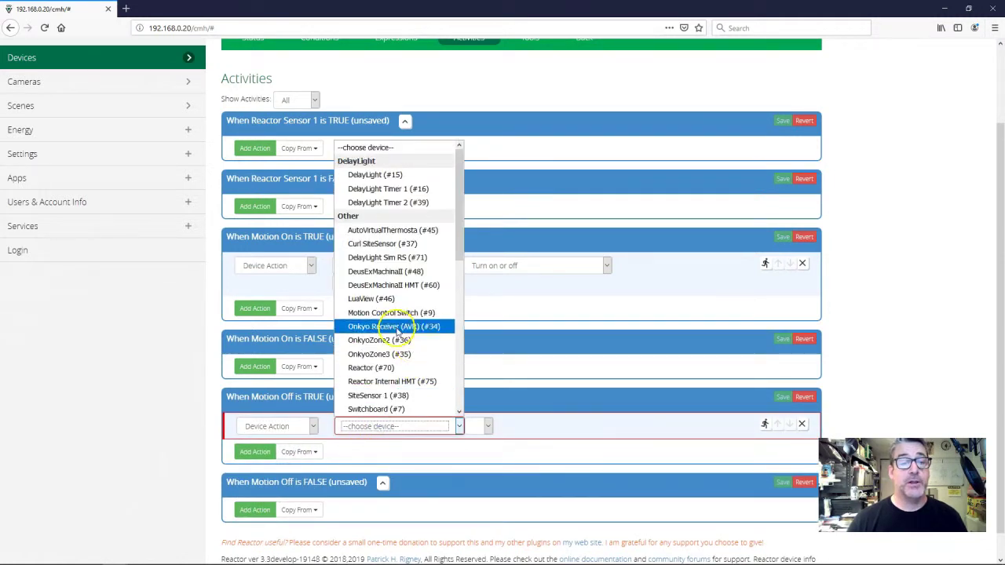
{"action": "scroll", "coordinate": [393, 314], "scroll_direction": "down", "scroll_amount": 5}
{"action": "left_click", "coordinate": [396, 179]}
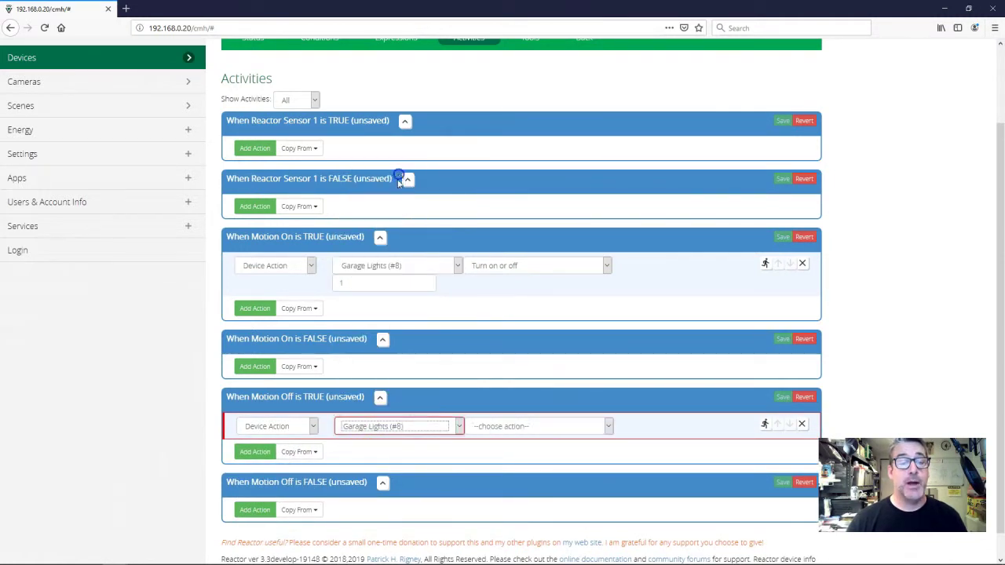
Set the Motion Off activity's Garage Lights action to Turn on or off with value 0 (off), and save
{"action": "left_click", "coordinate": [474, 426]}
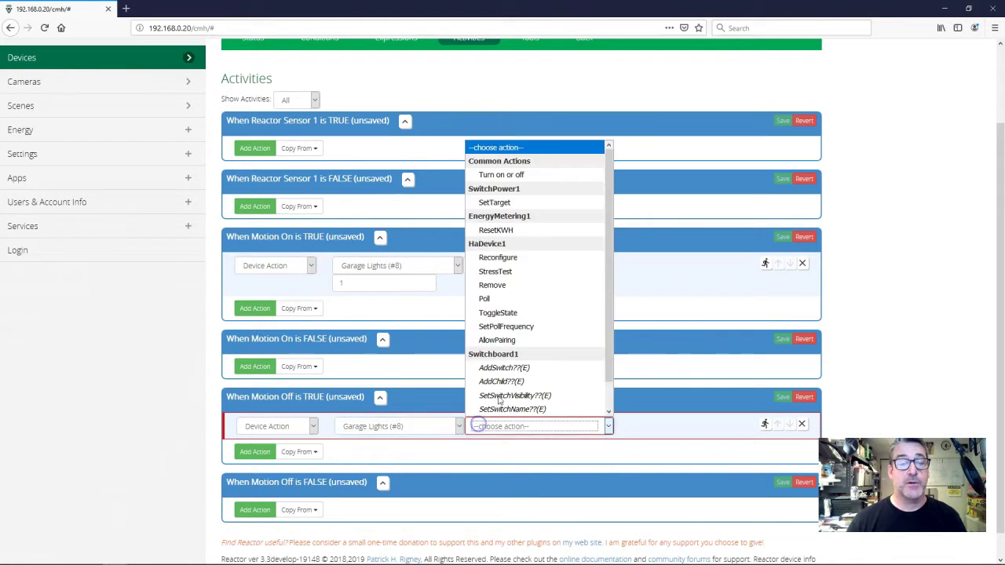
{"action": "left_click", "coordinate": [503, 175]}
{"action": "left_click", "coordinate": [363, 443]}
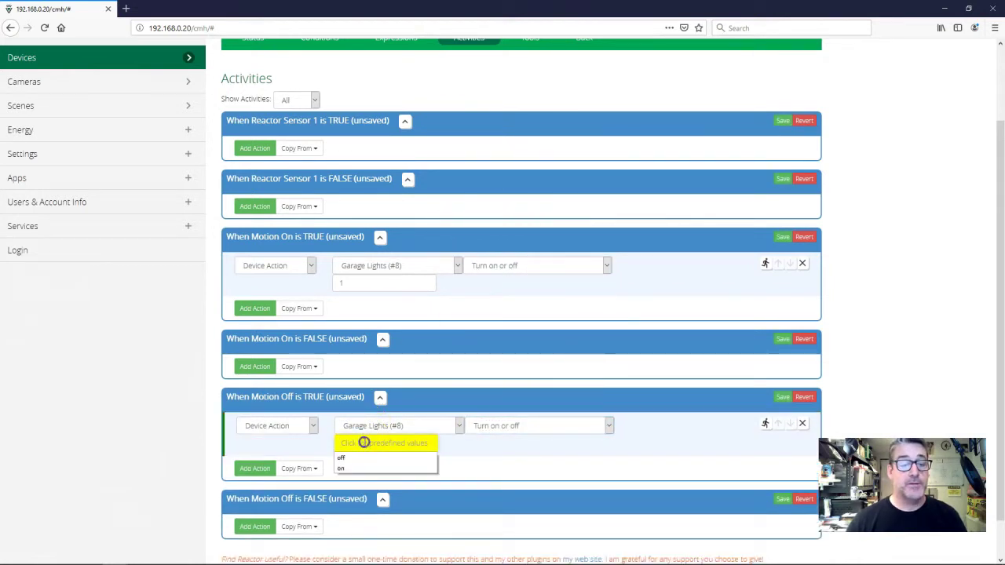
{"action": "left_click", "coordinate": [349, 459]}
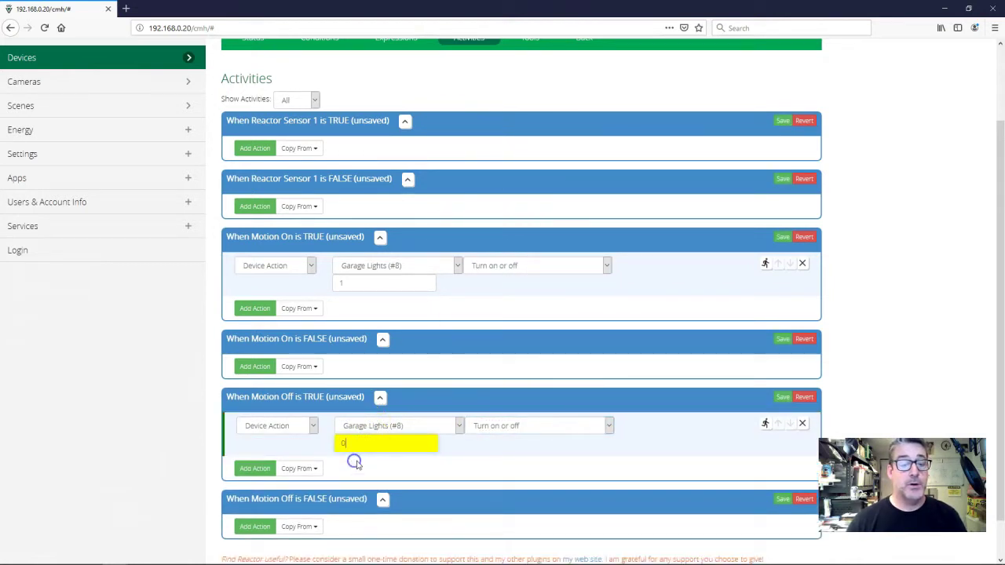
{"action": "left_click", "coordinate": [783, 398]}
Filter the activities to show only those In Use
{"action": "scroll", "coordinate": [710, 396], "scroll_direction": "up", "scroll_amount": 1}
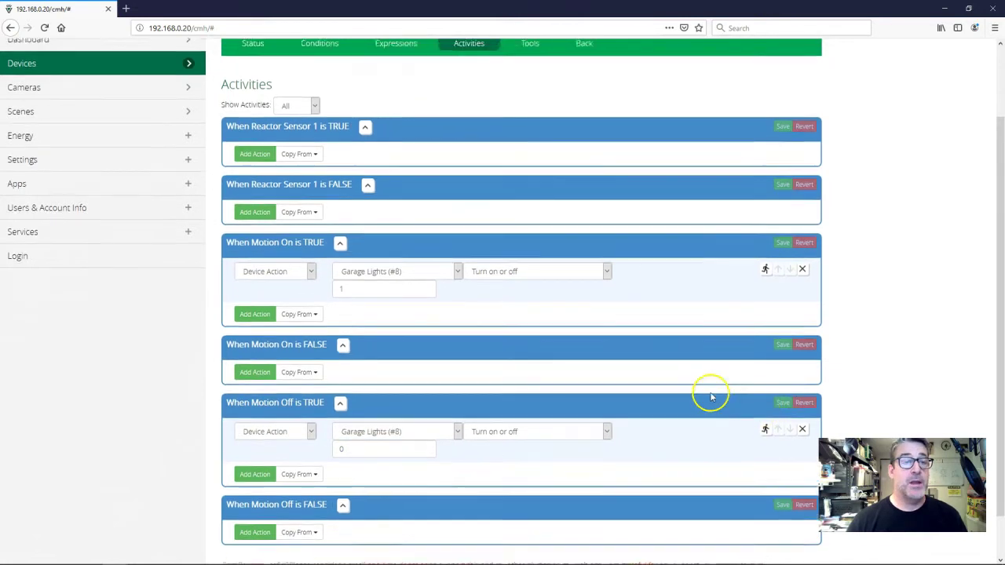
{"action": "left_click", "coordinate": [315, 135]}
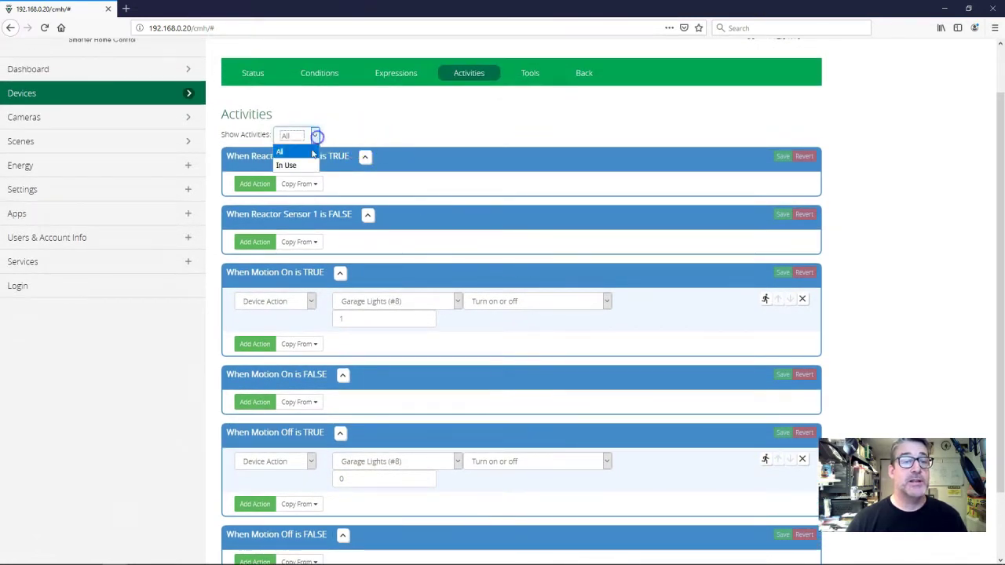
{"action": "left_click", "coordinate": [311, 166]}
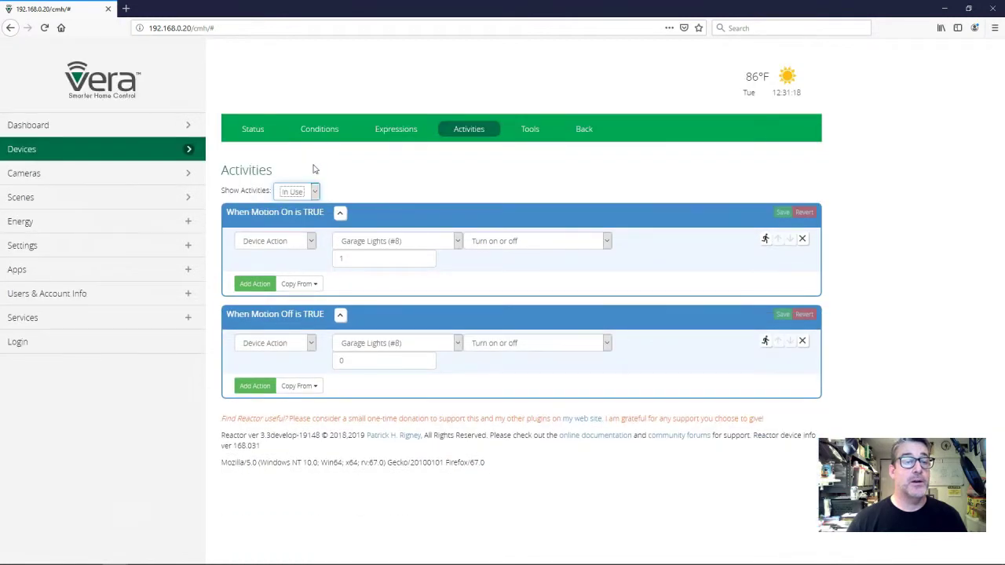
{"action": "left_click", "coordinate": [432, 285]}
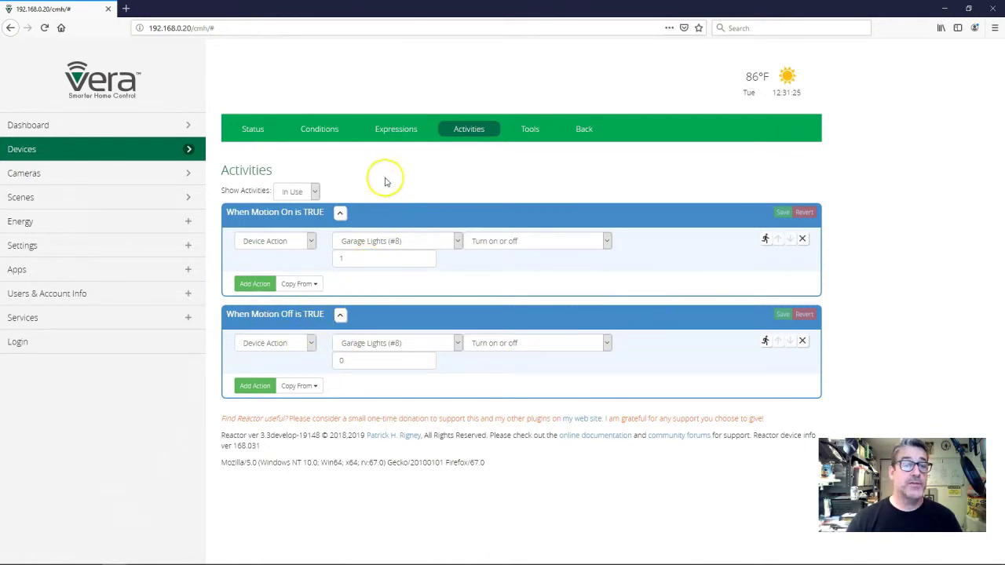
Review the sensor's conditions, check the device list, and reopen the conditions of Reactor Sensor 1
{"action": "left_click", "coordinate": [326, 131]}
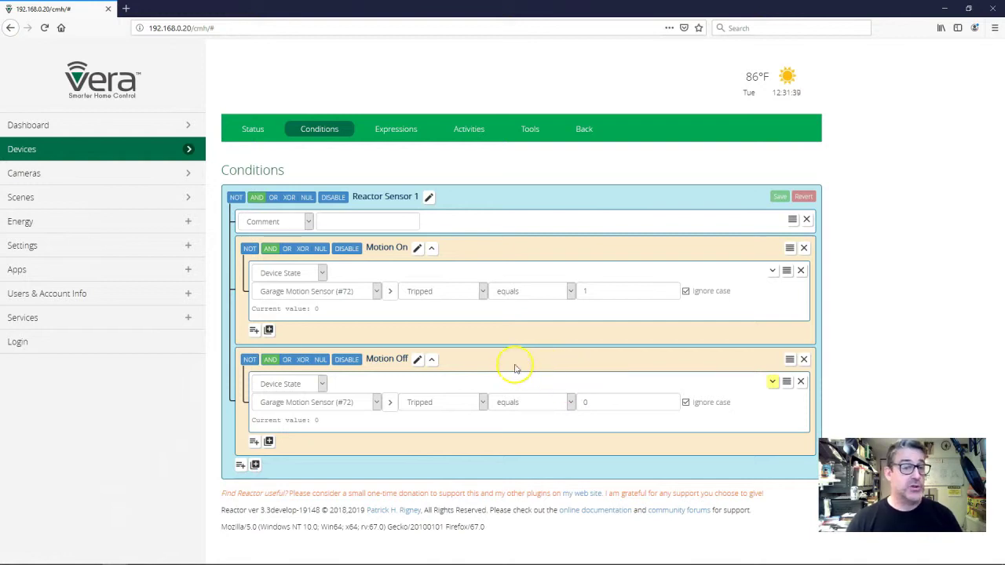
{"action": "left_click", "coordinate": [534, 307]}
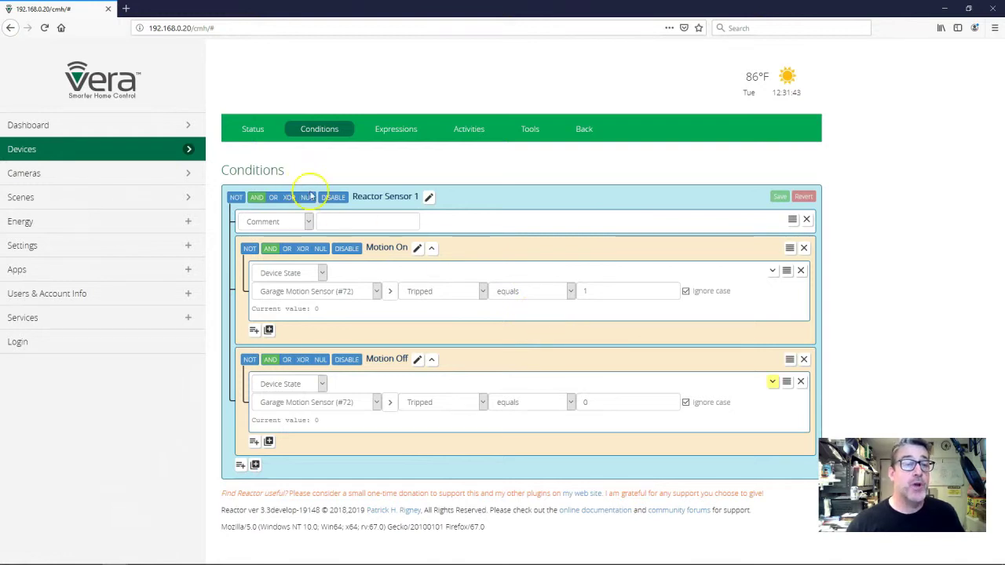
{"action": "left_click", "coordinate": [151, 154]}
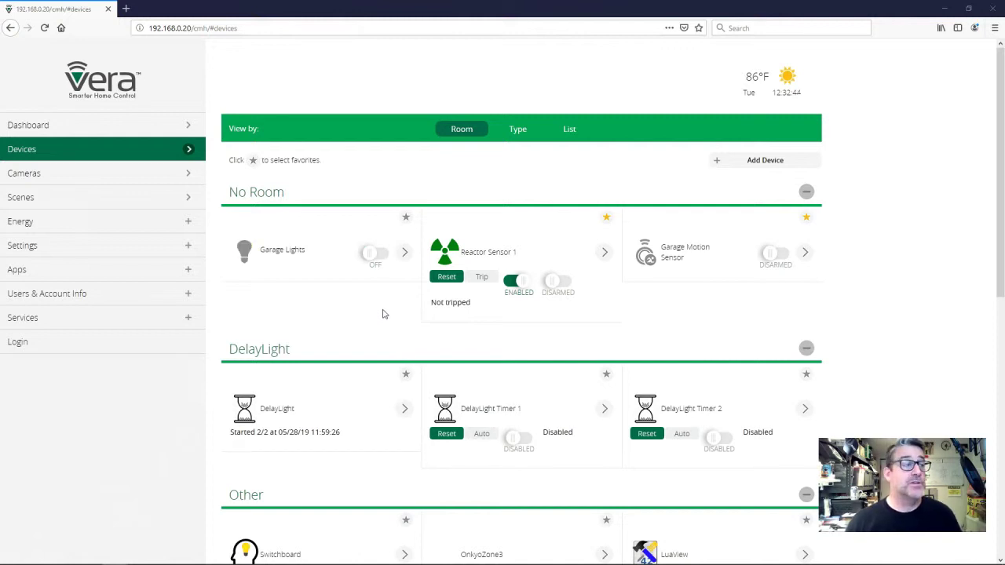
{"action": "left_click", "coordinate": [603, 252]}
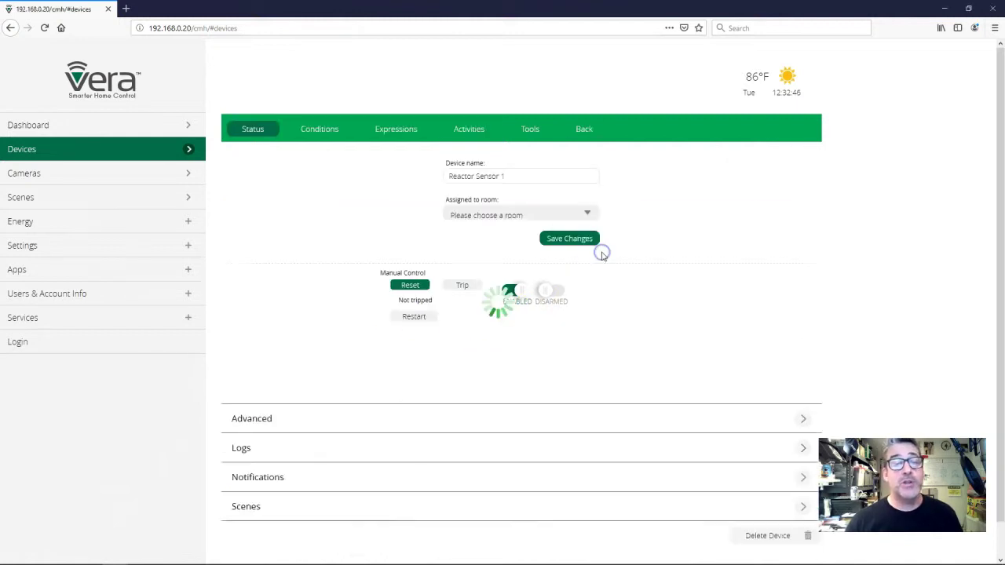
{"action": "left_click", "coordinate": [318, 129]}
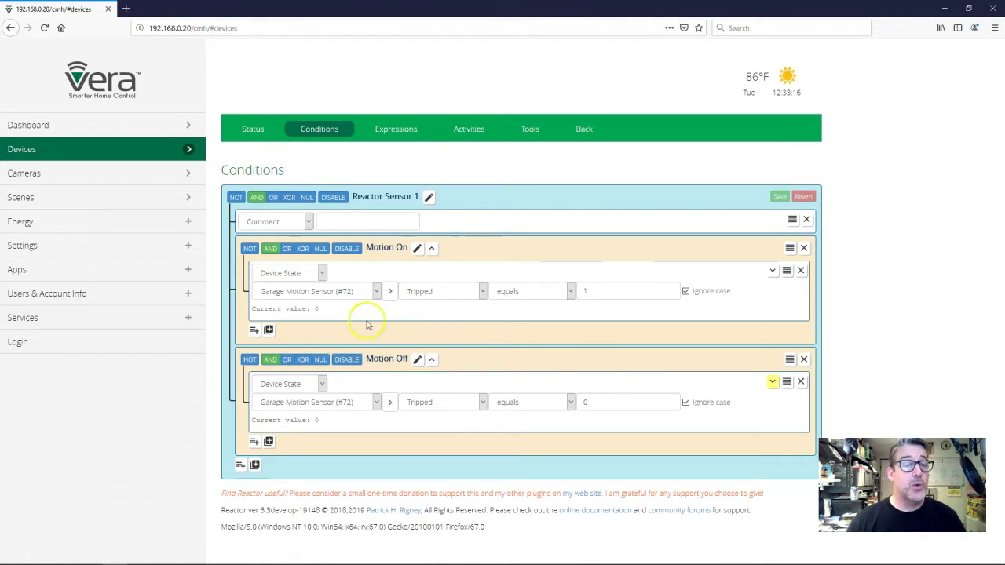
Add a Sunrise/Sunset condition to the Motion On group
{"action": "left_click", "coordinate": [254, 329]}
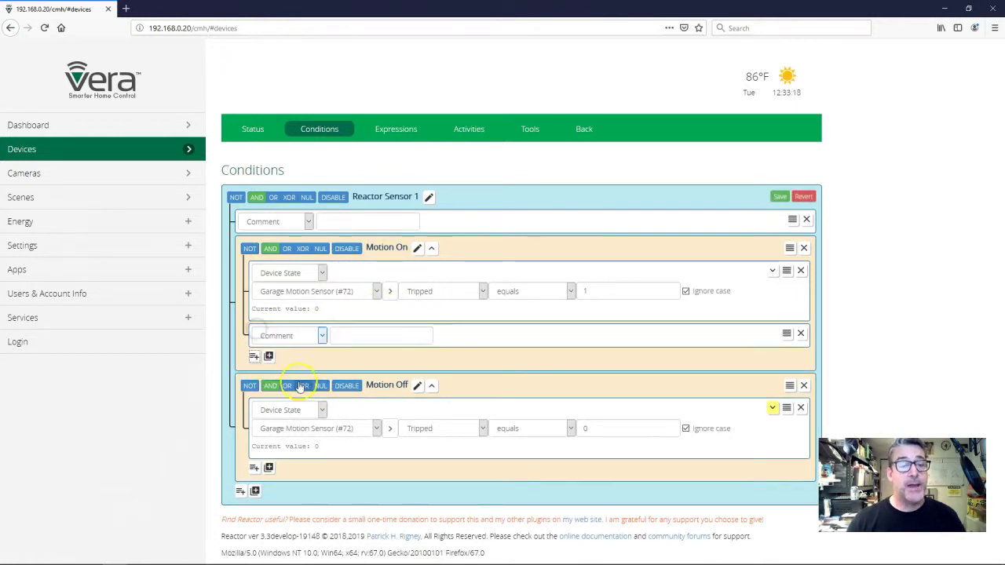
{"action": "left_click", "coordinate": [314, 336]}
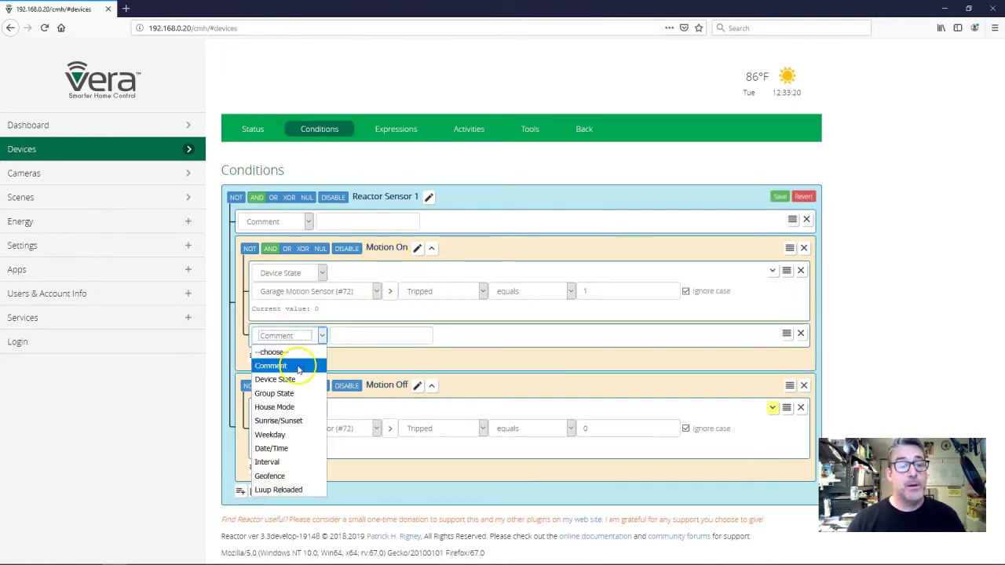
{"action": "left_click", "coordinate": [289, 420]}
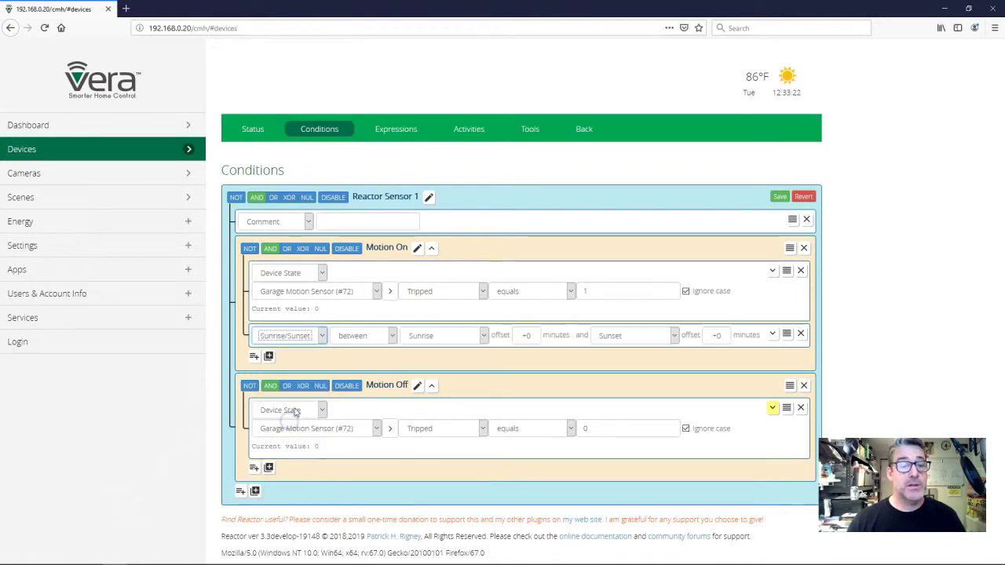
Set the Sunrise/Sunset condition to between Sunset and Sunrise, and save the conditions
{"action": "left_click", "coordinate": [357, 336]}
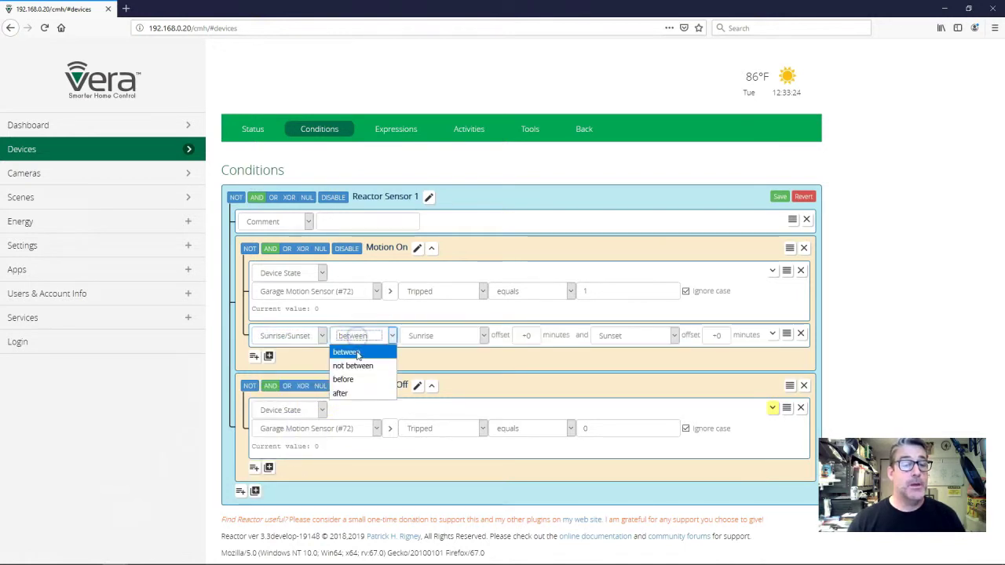
{"action": "left_click", "coordinate": [347, 352]}
{"action": "left_click", "coordinate": [427, 336]}
{"action": "left_click", "coordinate": [429, 366]}
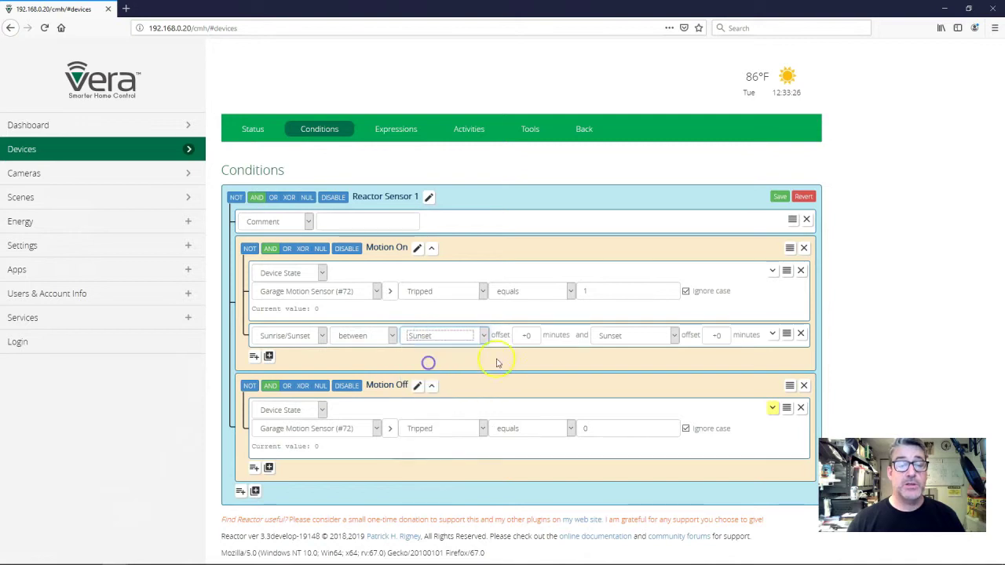
{"action": "left_click", "coordinate": [622, 336]}
{"action": "left_click", "coordinate": [628, 353]}
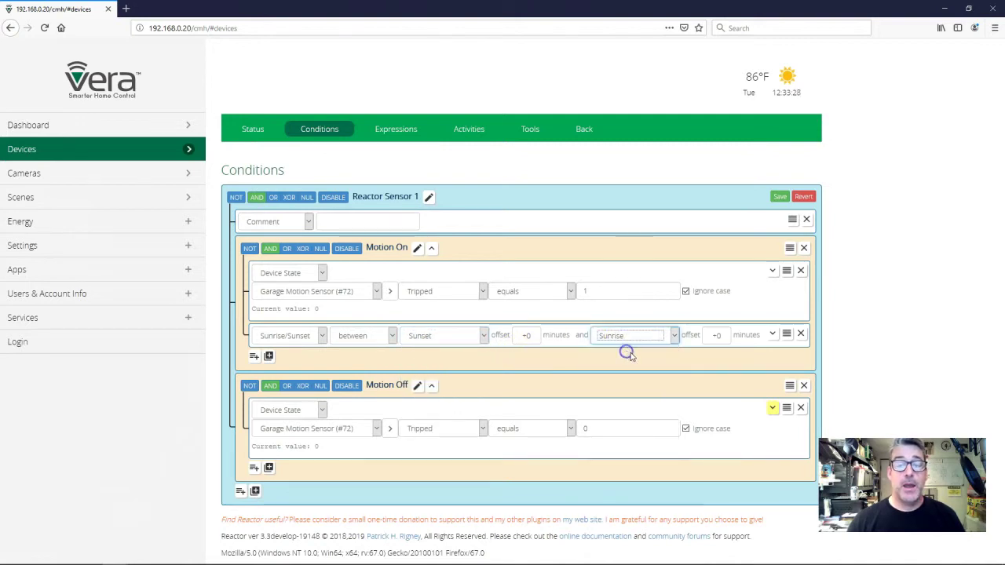
{"action": "left_click", "coordinate": [775, 197]}
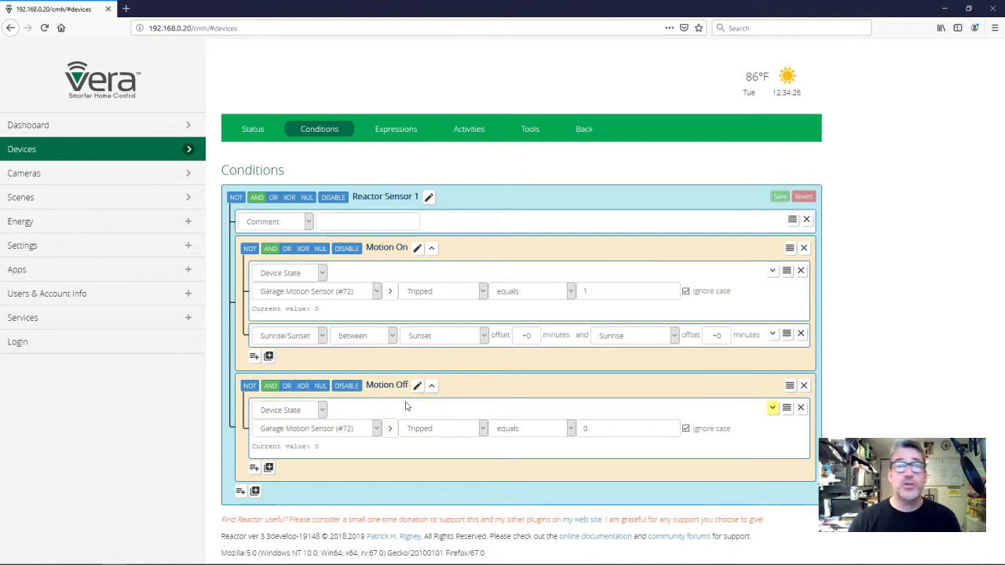
Open the status of Reactor Sensor 1 to examine the state of its Motion On and Motion Off groups
{"action": "left_click", "coordinate": [414, 456]}
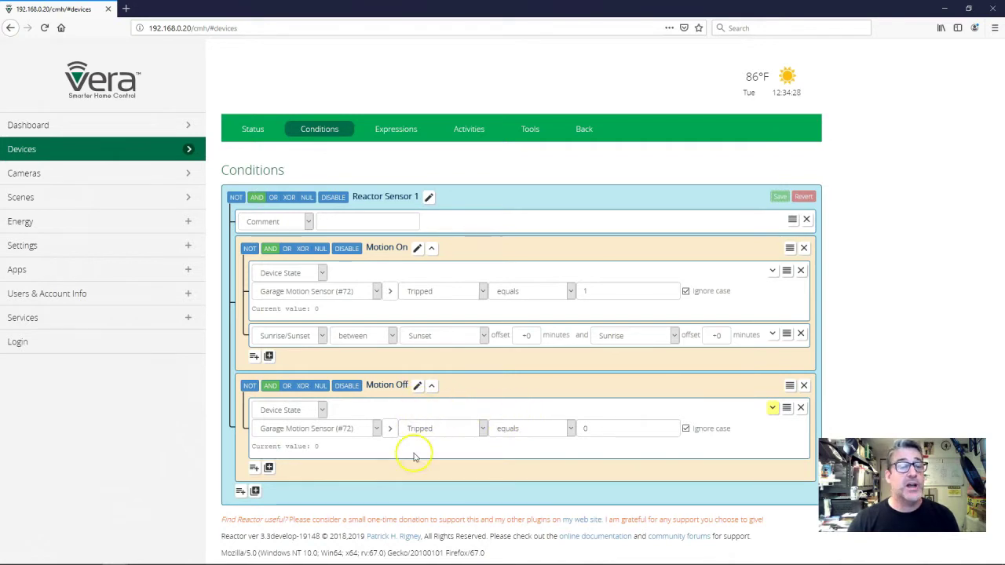
{"action": "left_click", "coordinate": [480, 414]}
{"action": "left_click", "coordinate": [440, 363]}
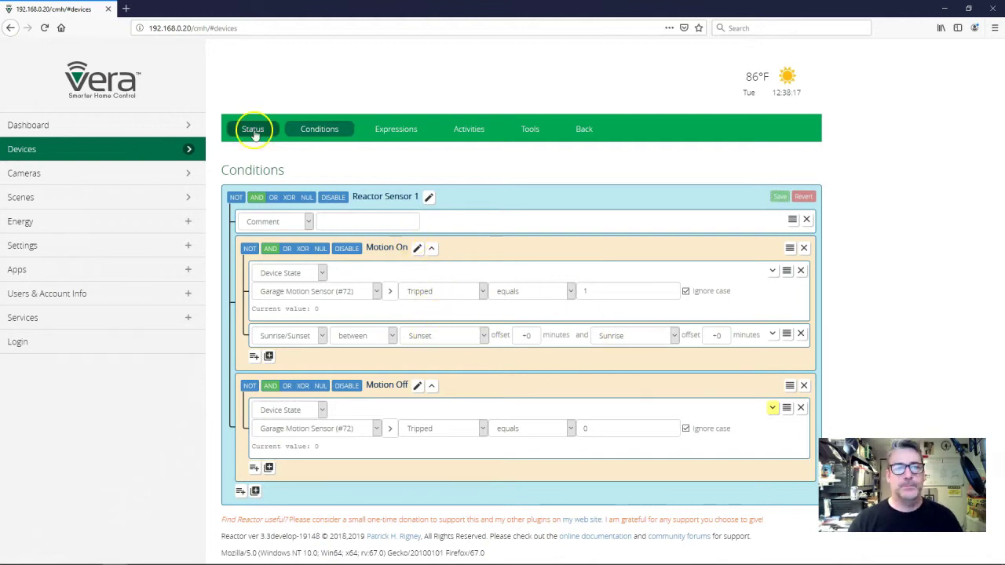
{"action": "left_click", "coordinate": [252, 129]}
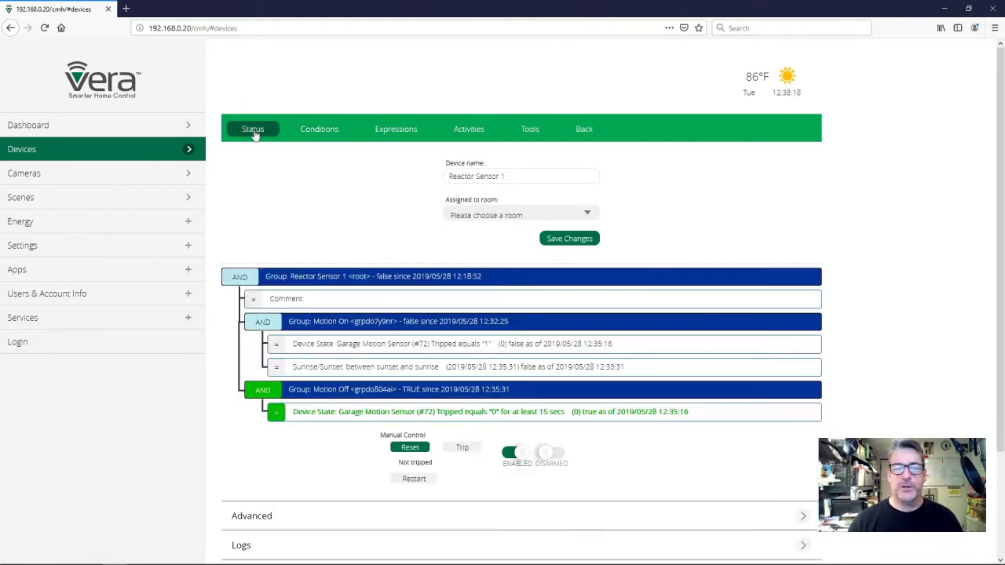